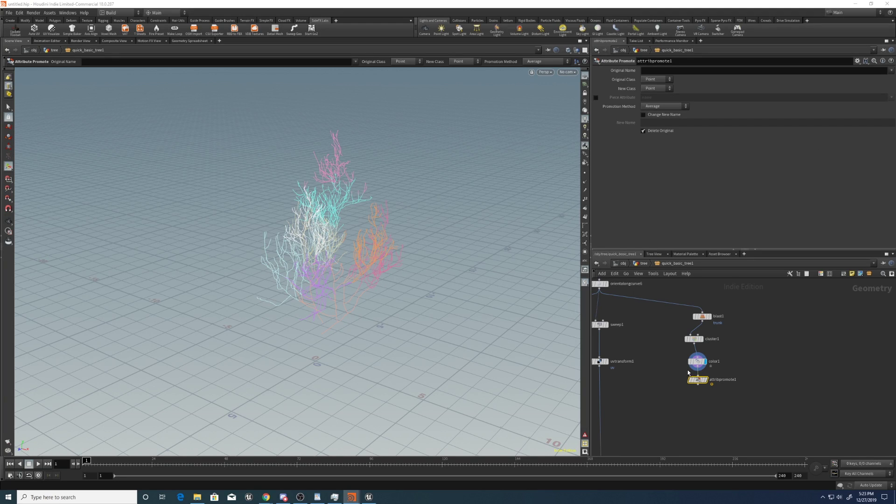
# Set attribpromote1 to promote cluster to the Primitive class, then select cluster1 to inspect it.
pyautogui.click(657, 88)
pyautogui.click(652, 96)
pyautogui.click(652, 70)
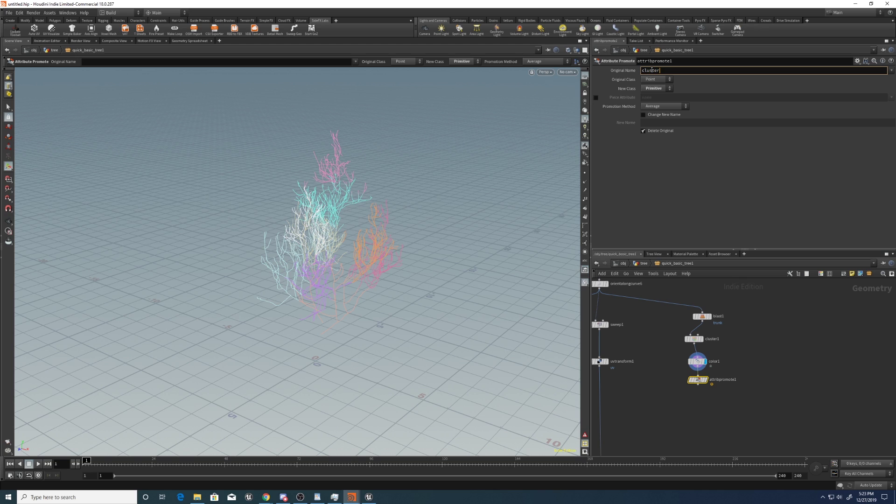
pyautogui.press('Return')
pyautogui.moveTo(706, 383)
pyautogui.keyDown('shift'); pyautogui.click(698, 361); pyautogui.keyUp('shift')
pyautogui.moveTo(711, 346); pyautogui.dragTo(710, 345)
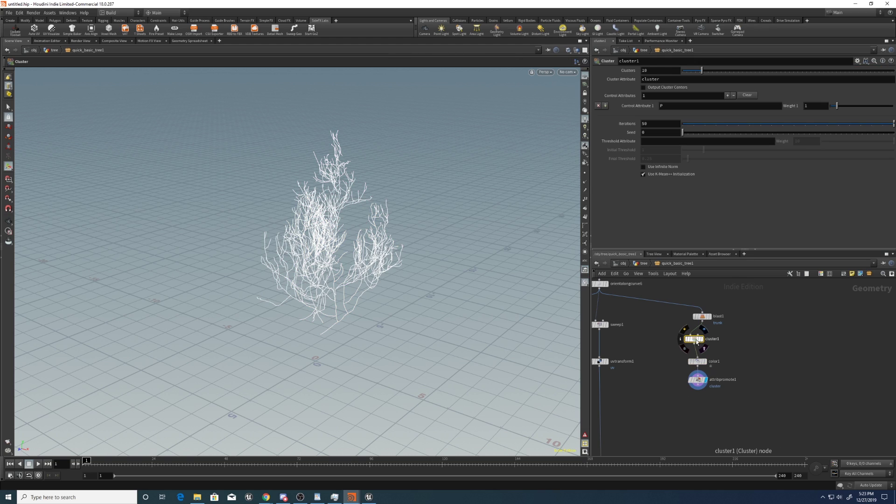
# Add a For-Each Primitive loop below attribpromote1.
pyautogui.click(697, 391)
pyautogui.click(696, 398)
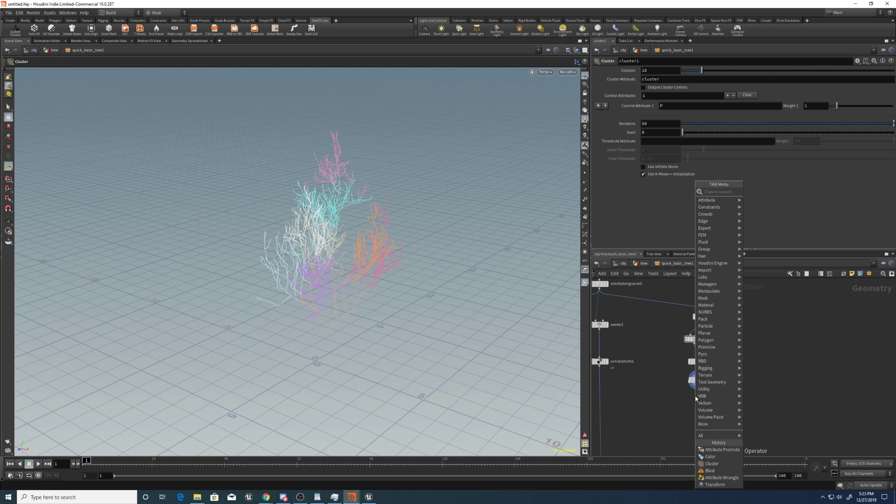
pyautogui.write('for')
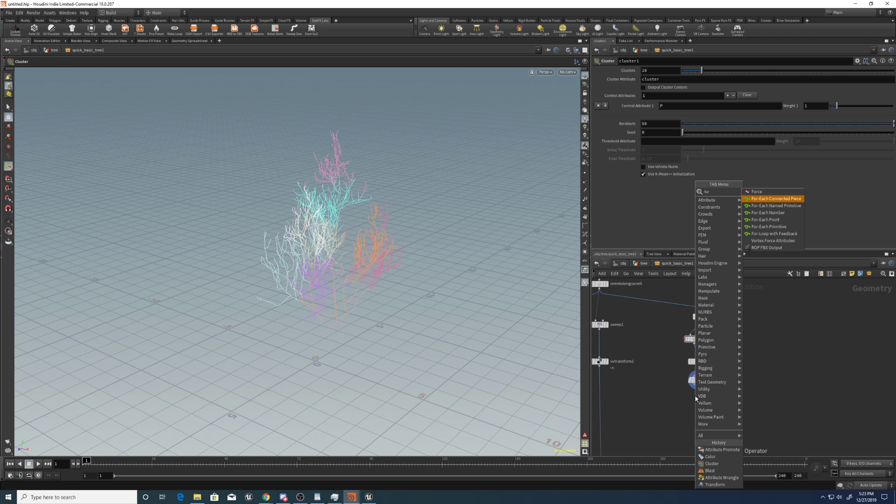
pyautogui.press('Down')
pyautogui.press('Down')
pyautogui.press('Down')
pyautogui.press('Down')
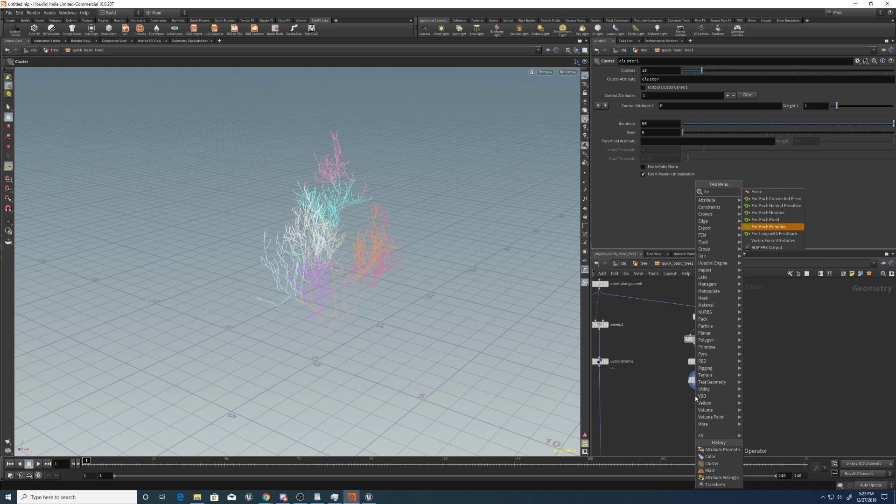
pyautogui.press('Return')
pyautogui.click(696, 401)
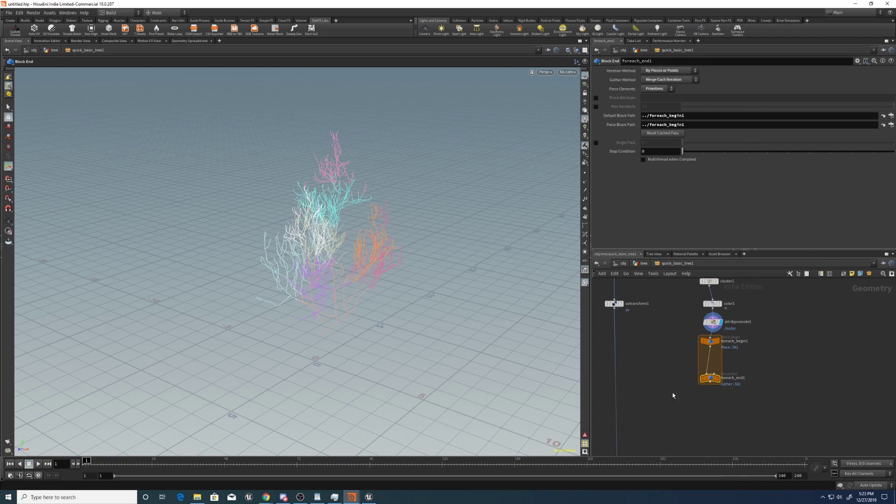
# Enable Piece Attribute on the loop and set it to cluster.
pyautogui.click(596, 98)
pyautogui.click(661, 98)
pyautogui.write('cluster')
pyautogui.press('Return')
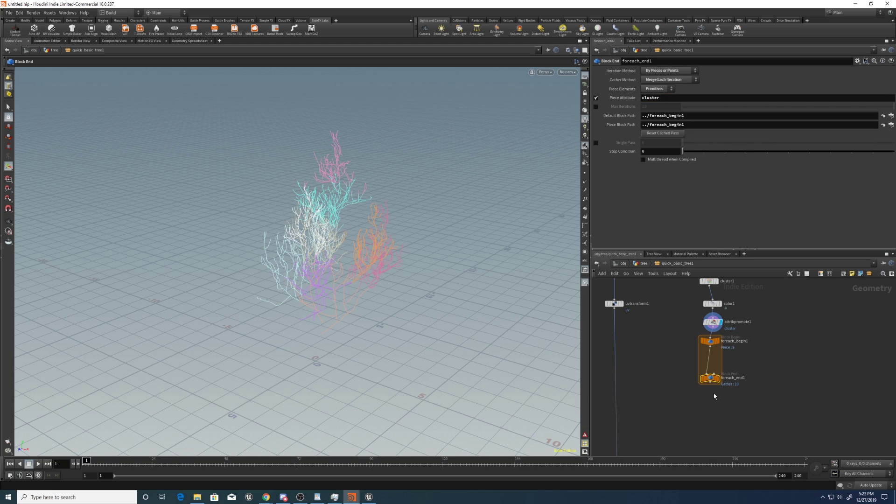
pyautogui.moveTo(710, 378); pyautogui.dragTo(710, 392)
# Display foreach_end1's output and orbit around the tree to inspect it.
pyautogui.click(720, 392)
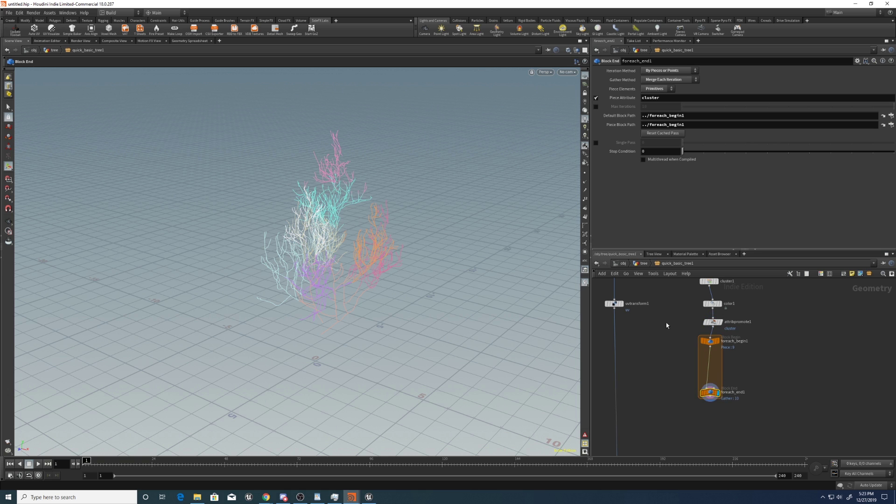
pyautogui.keyDown('alt'); pyautogui.moveTo(392, 242); pyautogui.dragTo(306, 213); pyautogui.keyUp('alt')
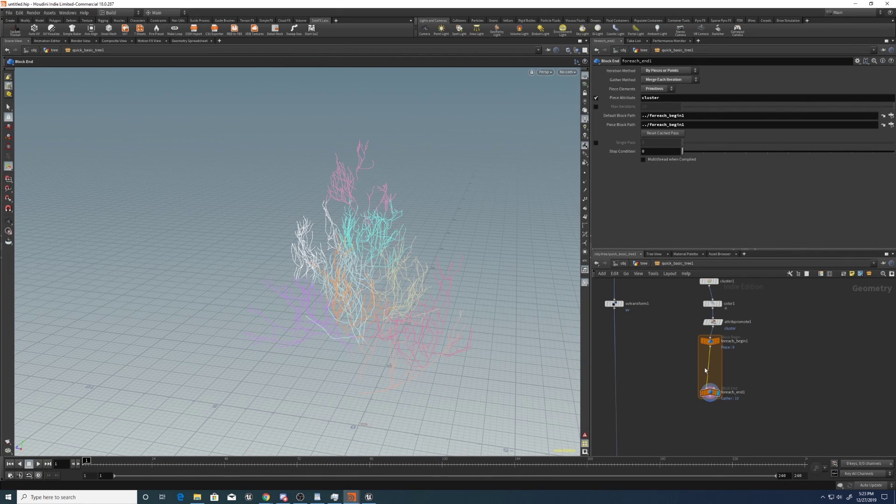
pyautogui.moveTo(705, 372); pyautogui.dragTo(745, 395, button='middle')
pyautogui.press('Escape')
pyautogui.moveTo(356, 227); pyautogui.dragTo(356, 140)
pyautogui.press('Escape')
pyautogui.moveTo(370, 204); pyautogui.dragTo(396, 233)
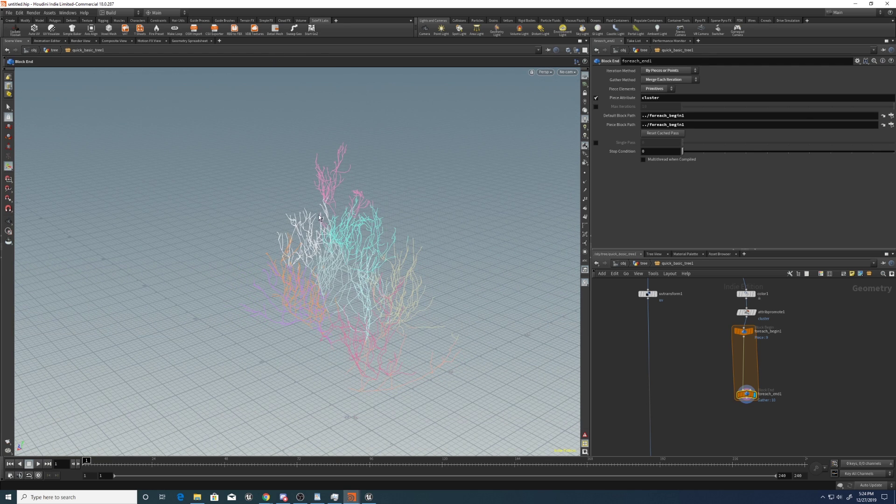
pyautogui.moveTo(414, 317); pyautogui.dragTo(418, 369)
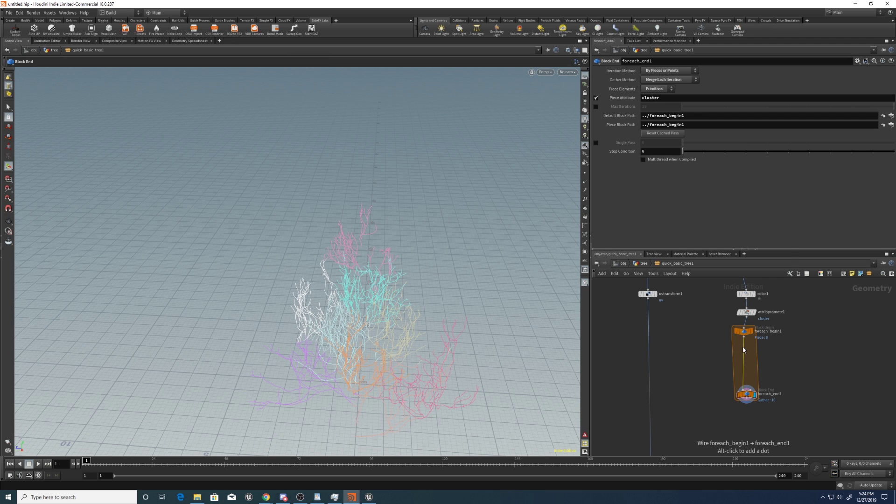
# Add a Bound node inside the loop to box each cluster.
pyautogui.press('Tab')
pyautogui.write('bound')
pyautogui.press('Return')
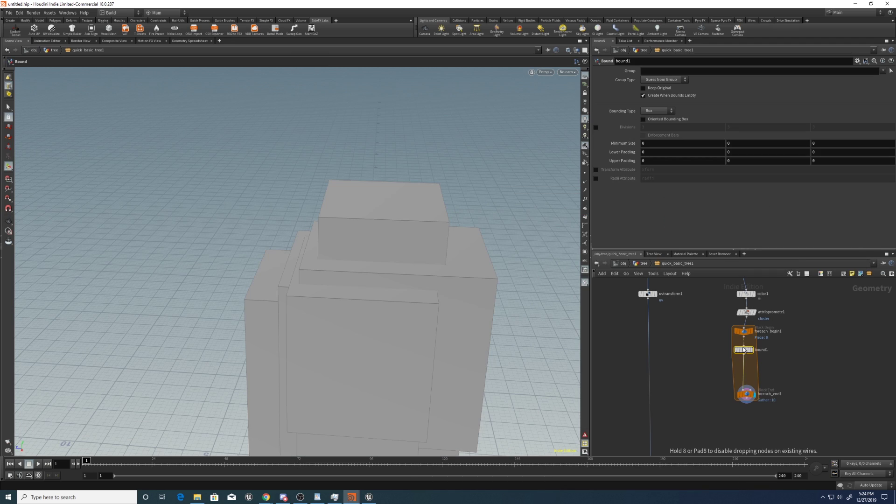
pyautogui.click(768, 353)
pyautogui.moveTo(769, 353); pyautogui.dragTo(777, 357)
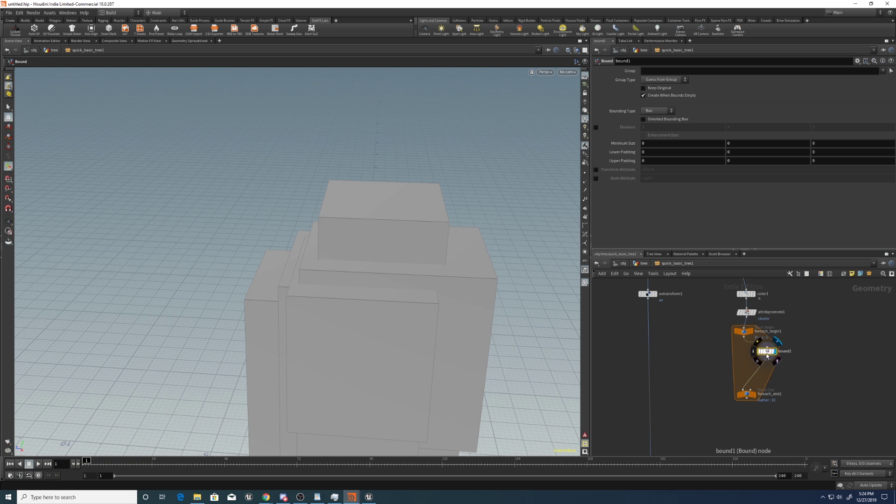
pyautogui.press('Escape')
pyautogui.moveTo(428, 264); pyautogui.dragTo(420, 194)
pyautogui.press('Return')
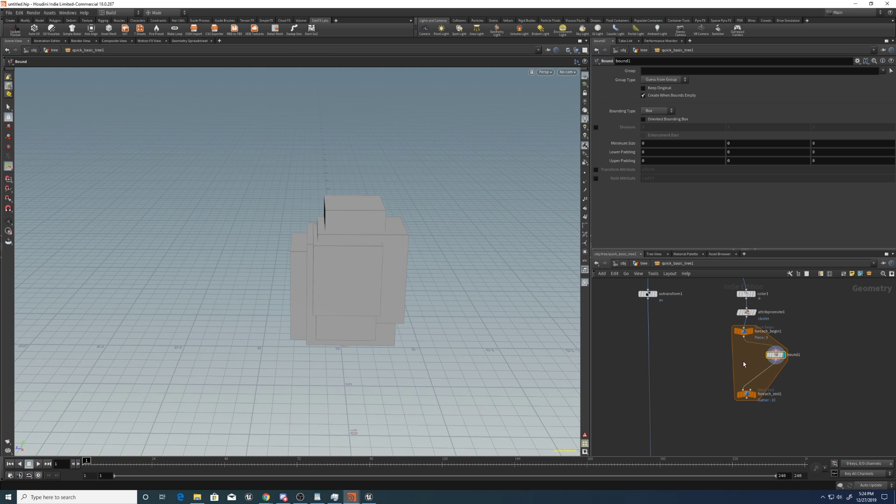
# Add a Remesh node below bound1 to triangulate each box.
pyautogui.moveTo(767, 364)
pyautogui.press('Tab')
pyautogui.write('remesh')
pyautogui.press('Return')
pyautogui.click(773, 373)
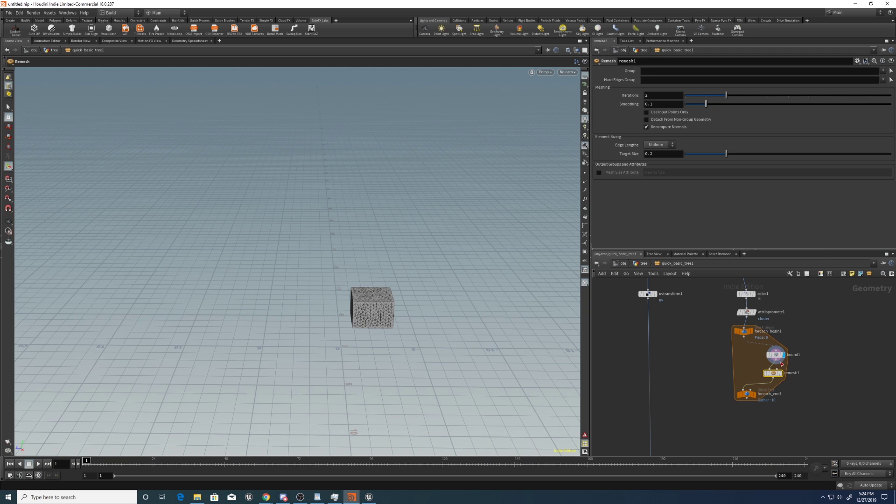
pyautogui.moveTo(774, 372); pyautogui.dragTo(778, 368)
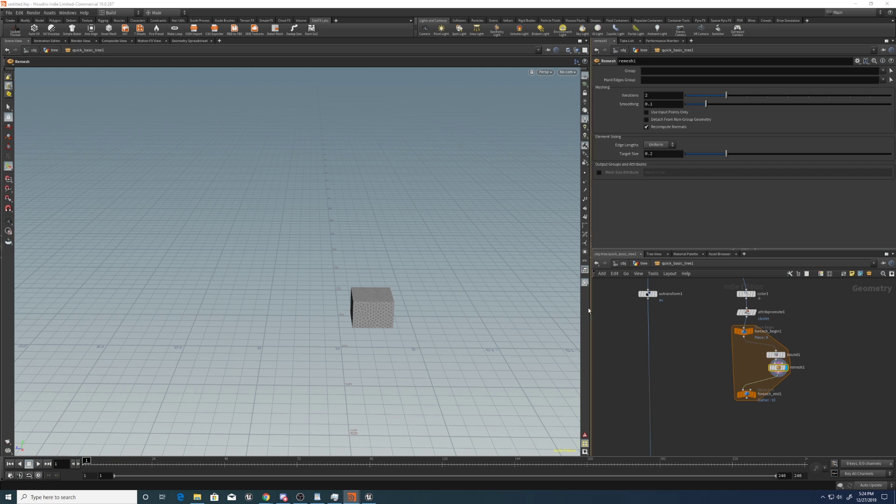
pyautogui.scroll(2, 456, 219)
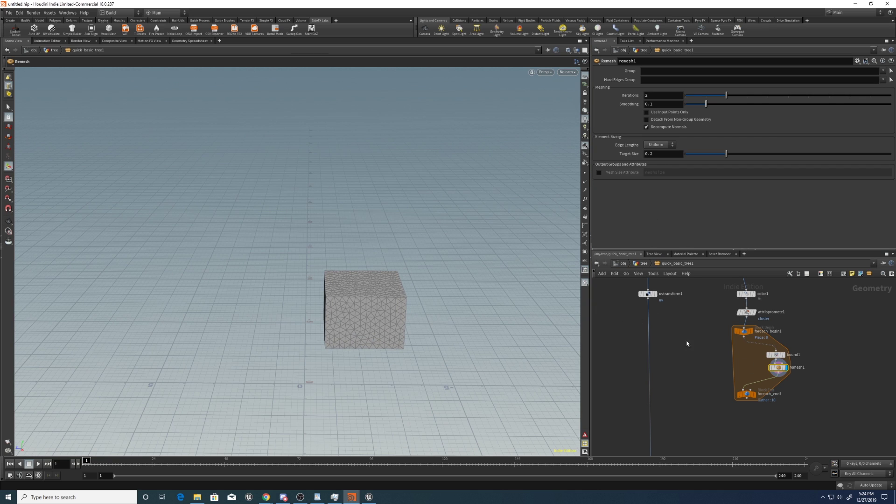
# Add a Ray node in the loop with the branches wired into its second input.
pyautogui.press('Tab')
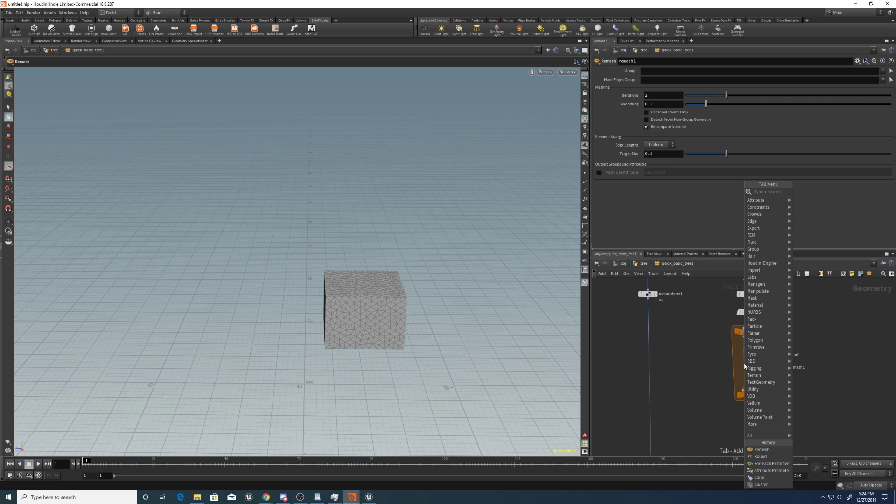
pyautogui.write('ray')
pyautogui.press('Return')
pyautogui.click(745, 366)
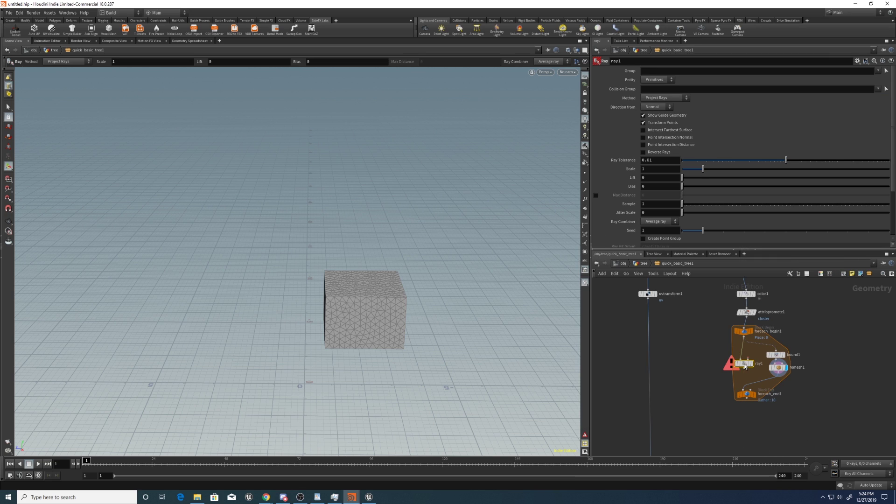
pyautogui.moveTo(742, 362); pyautogui.dragTo(742, 370)
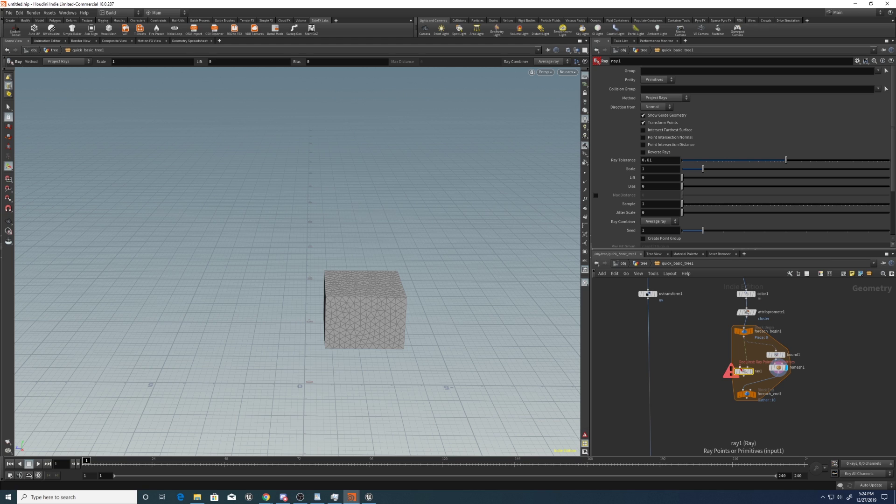
pyautogui.moveTo(745, 369); pyautogui.dragTo(777, 372)
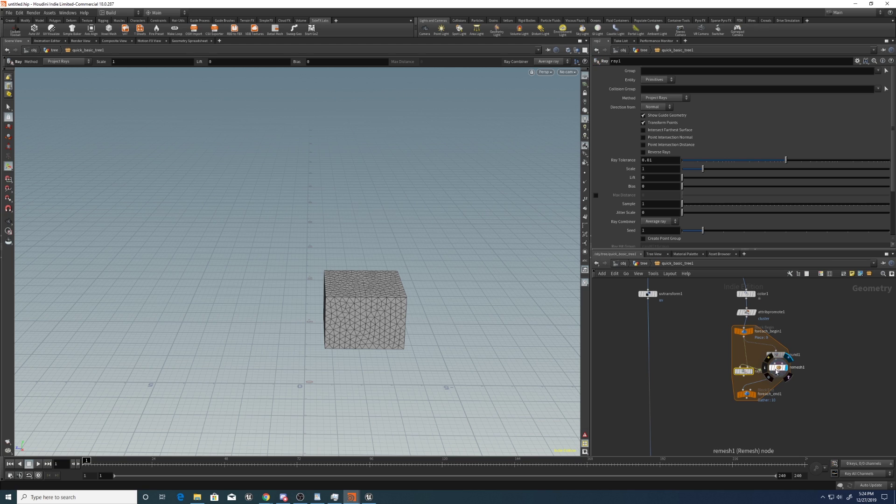
pyautogui.moveTo(702, 374); pyautogui.dragTo(713, 339, button='middle')
pyautogui.moveTo(758, 358); pyautogui.dragTo(763, 386)
pyautogui.moveTo(763, 341); pyautogui.dragTo(764, 358)
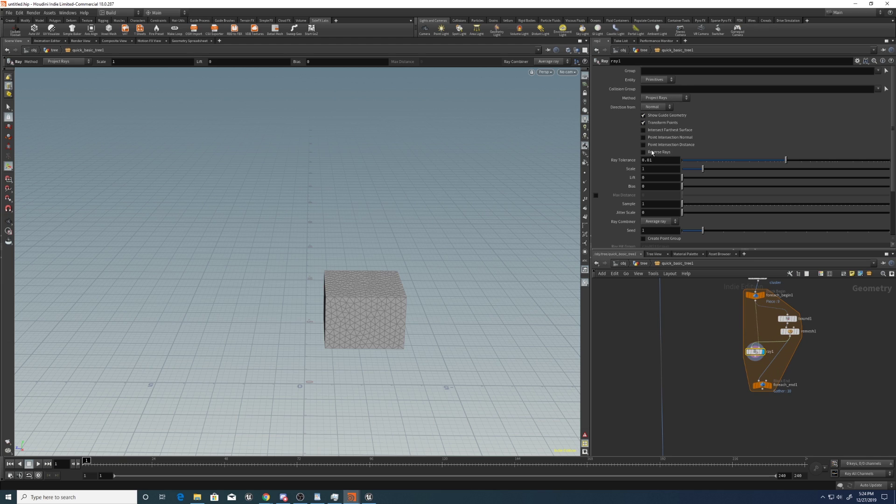
# Set the Ray method to Minimum Distance and inspect the projected shard.
pyautogui.click(655, 99)
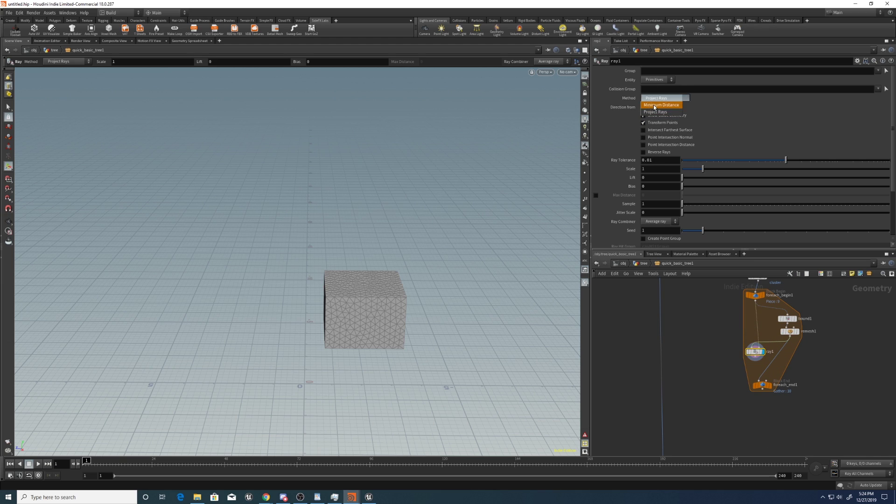
pyautogui.click(659, 100)
pyautogui.press('Escape')
pyautogui.moveTo(433, 245); pyautogui.dragTo(372, 296)
pyautogui.press('Return')
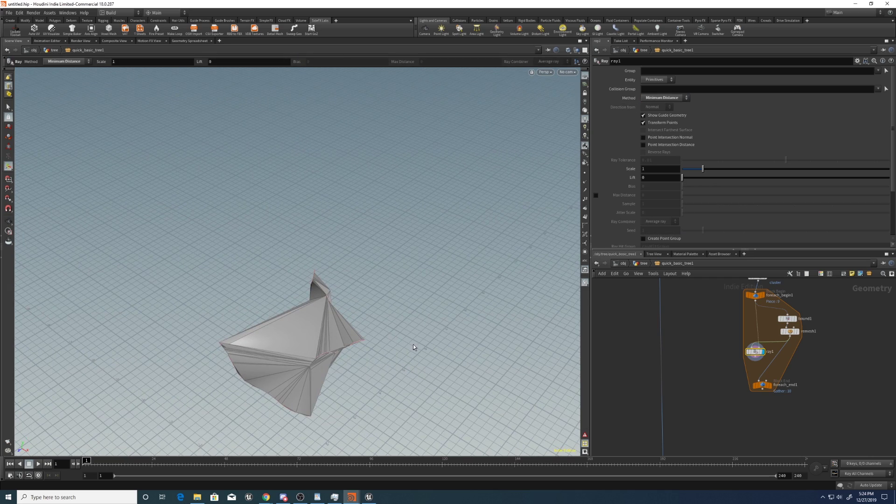
pyautogui.press('Escape')
pyautogui.moveTo(306, 345); pyautogui.dragTo(419, 322)
pyautogui.press('Return')
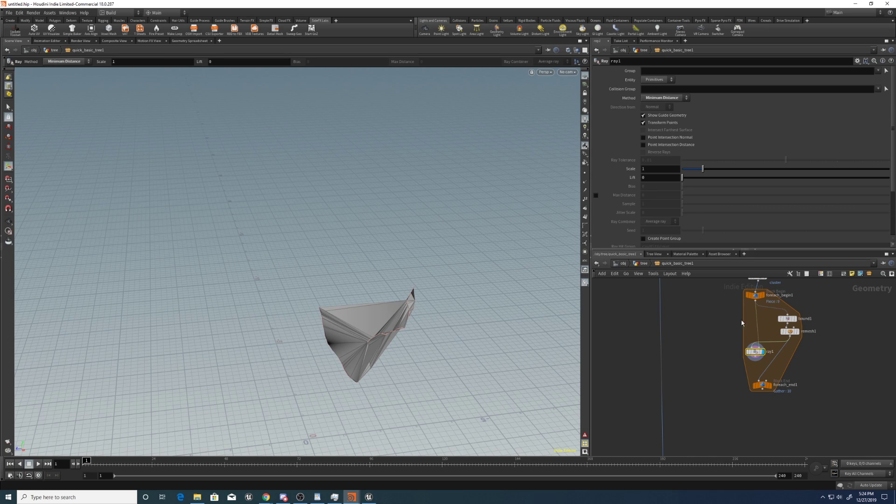
# Set the ray projection Scale to 0.86.
pyautogui.moveTo(762, 384); pyautogui.dragTo(782, 427)
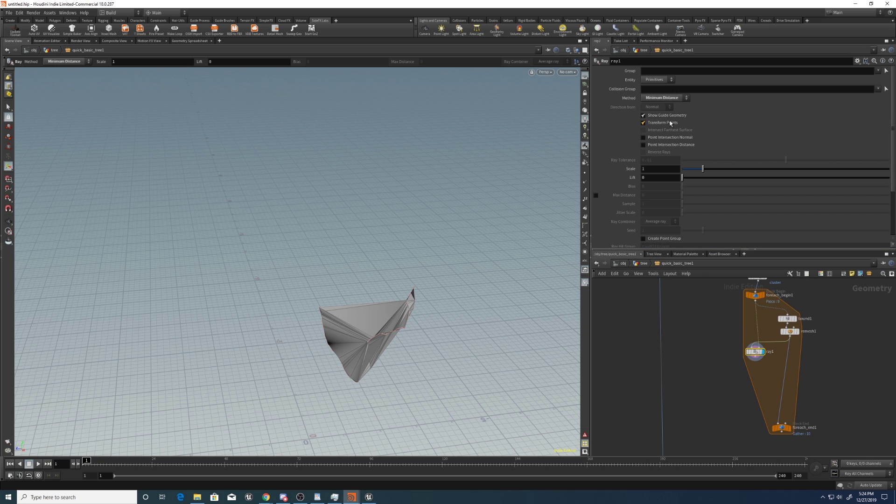
pyautogui.moveTo(702, 169)
pyautogui.mouseDown()
pyautogui.moveTo(686, 172)
pyautogui.moveTo(694, 171)
pyautogui.mouseUp()
pyautogui.click(657, 172)
pyautogui.write('0.86')
pyautogui.press('Return')
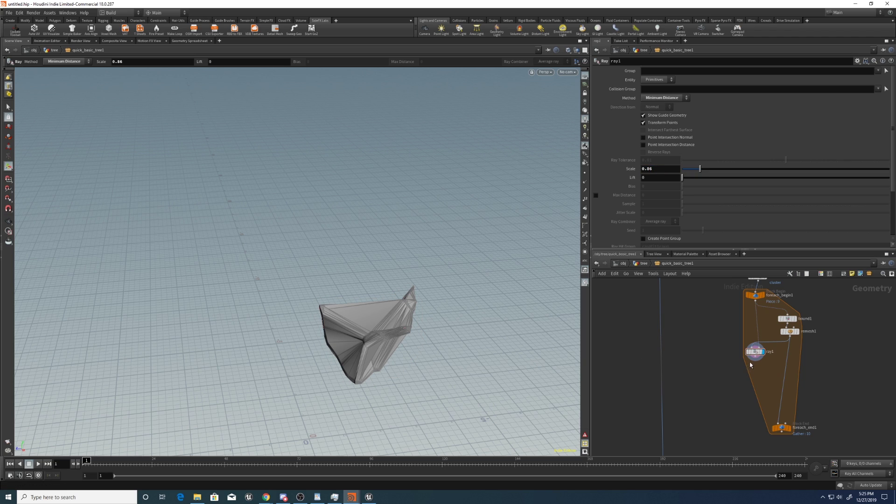
# Add a second Remesh node (remesh2) after ray1 and display it.
pyautogui.click(753, 360)
pyautogui.press('Tab')
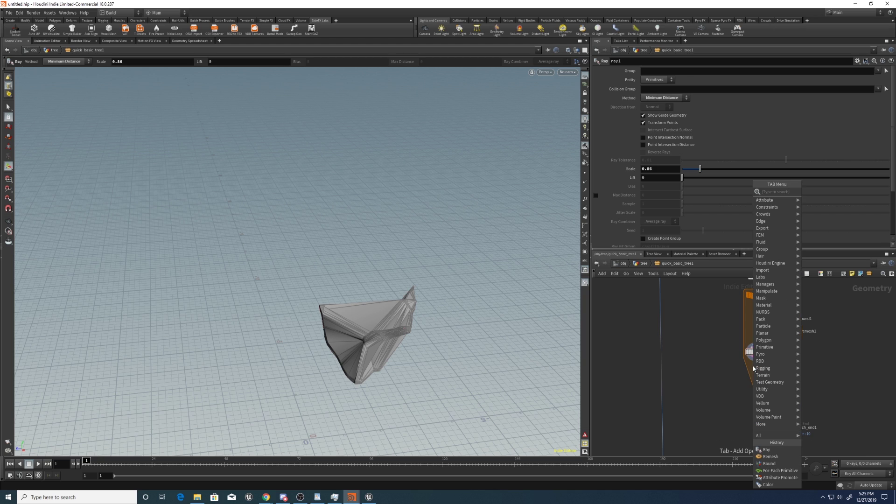
pyautogui.write('remesh')
pyautogui.press('Return')
pyautogui.click(753, 366)
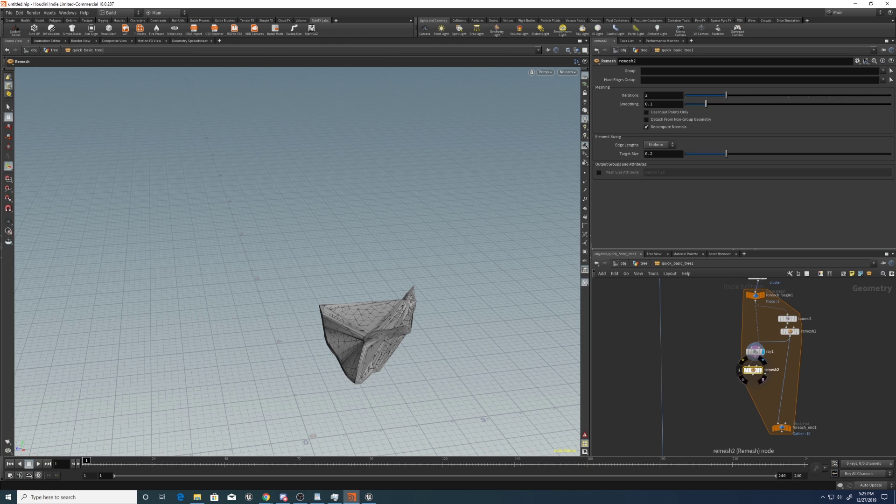
pyautogui.scroll(5, 420, 326)
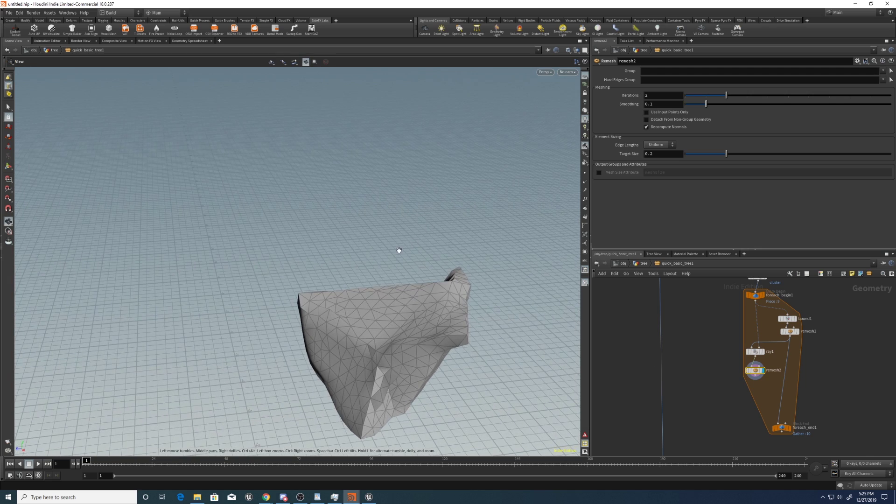
pyautogui.scroll(-5, 369, 320)
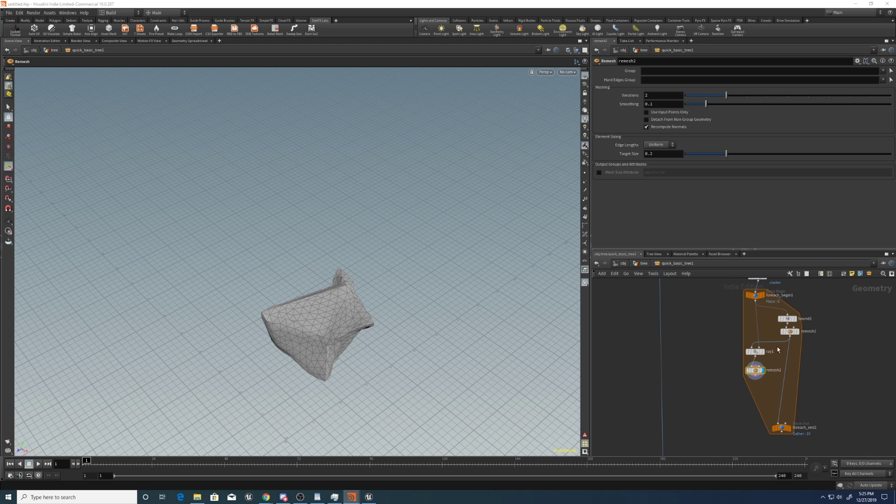
# Add a Smooth node after remesh2 with Filter Quality 1 and Strength 100.
pyautogui.press('Tab')
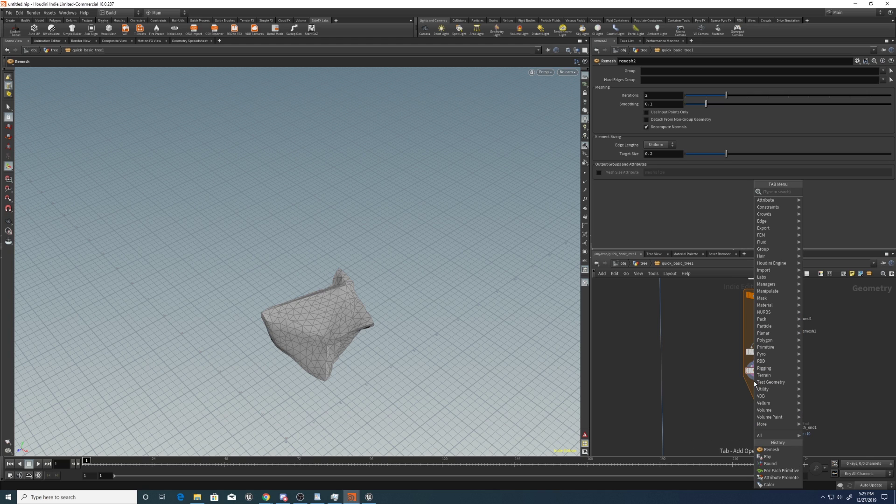
pyautogui.write('smooth')
pyautogui.press('Return')
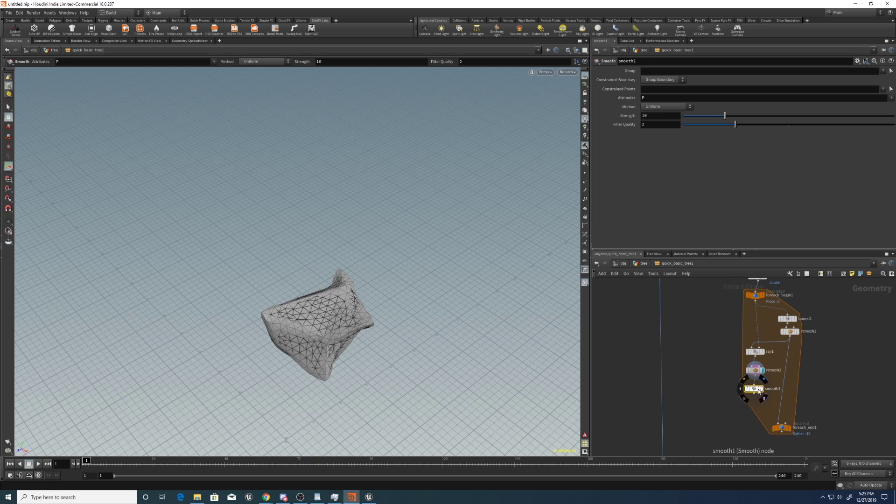
pyautogui.click(760, 389)
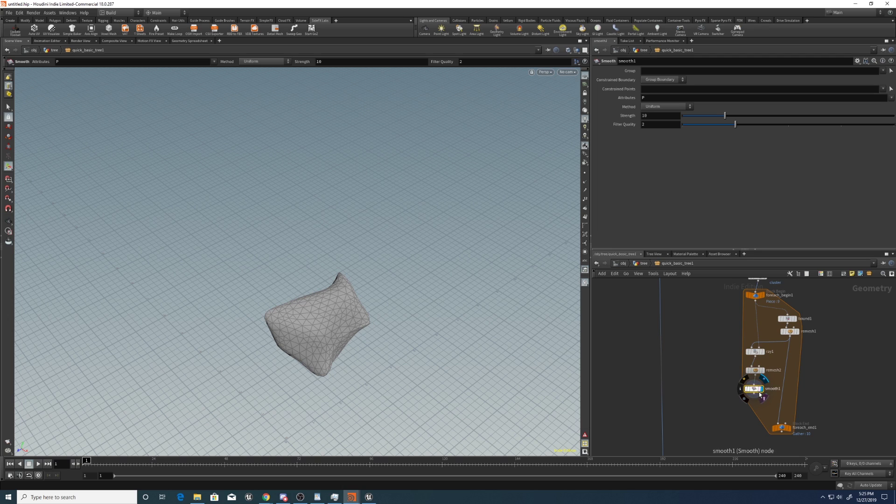
pyautogui.moveTo(689, 124); pyautogui.dragTo(631, 129)
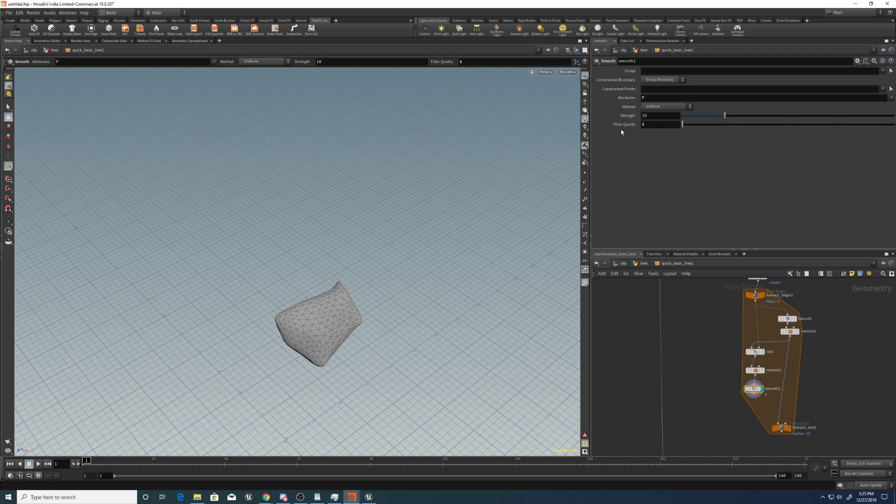
pyautogui.press('Return')
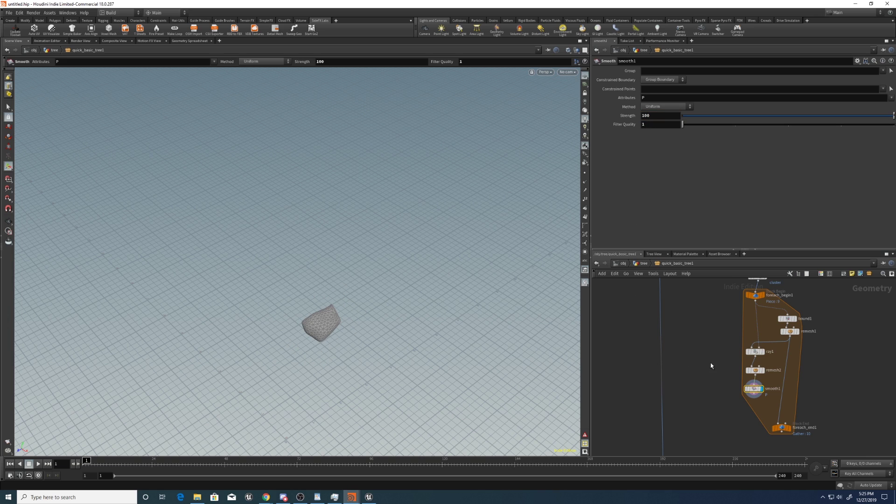
pyautogui.moveTo(712, 366); pyautogui.dragTo(676, 337, button='middle')
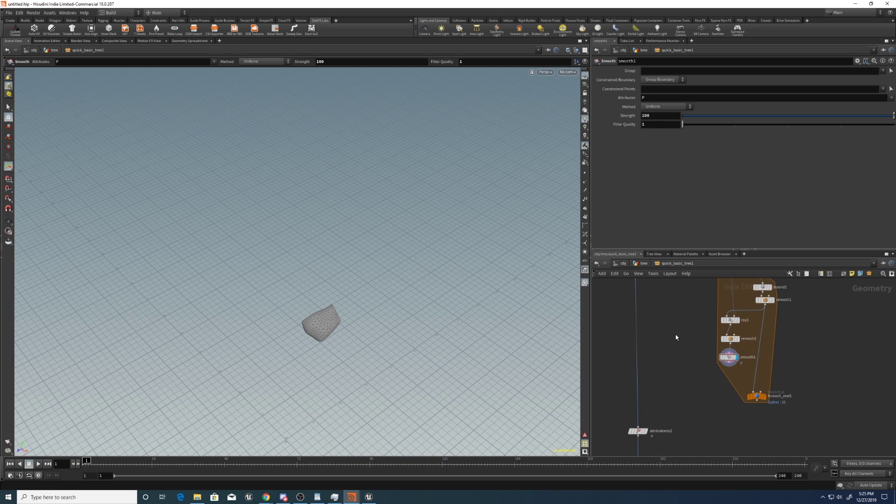
pyautogui.press('Tab')
# Add a Peak node below smooth1 with Distance 0.2.
pyautogui.write('peak')
pyautogui.press('Return')
pyautogui.click(731, 375)
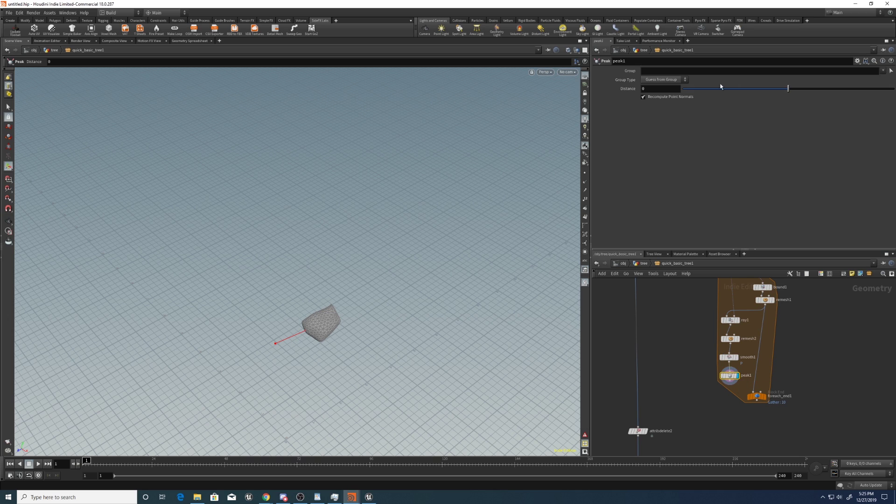
pyautogui.moveTo(649, 88); pyautogui.dragTo(738, 134, button='middle')
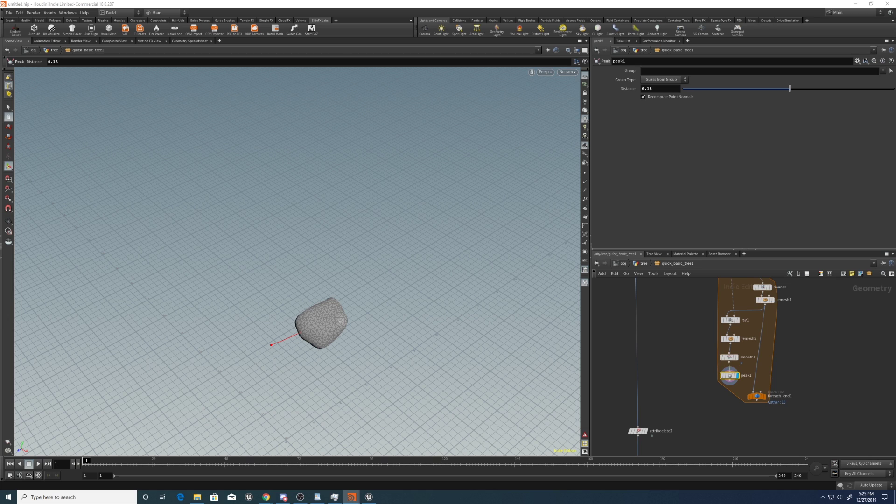
pyautogui.click(662, 89)
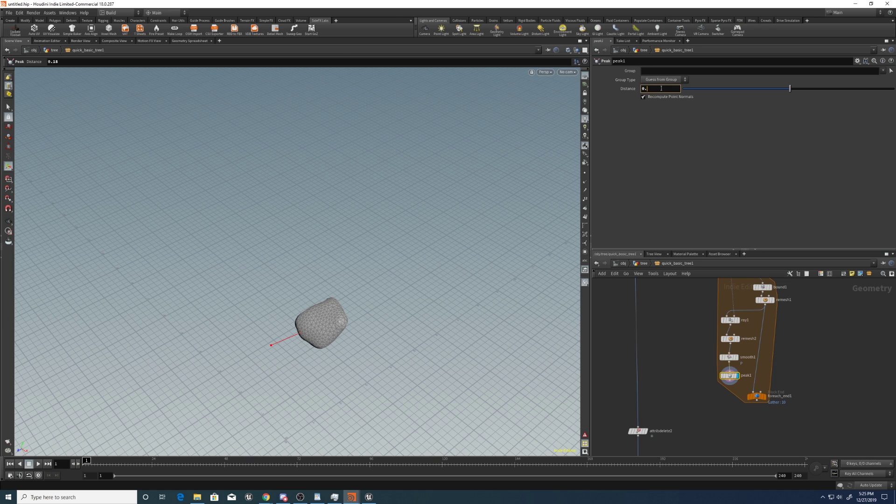
pyautogui.press('Return')
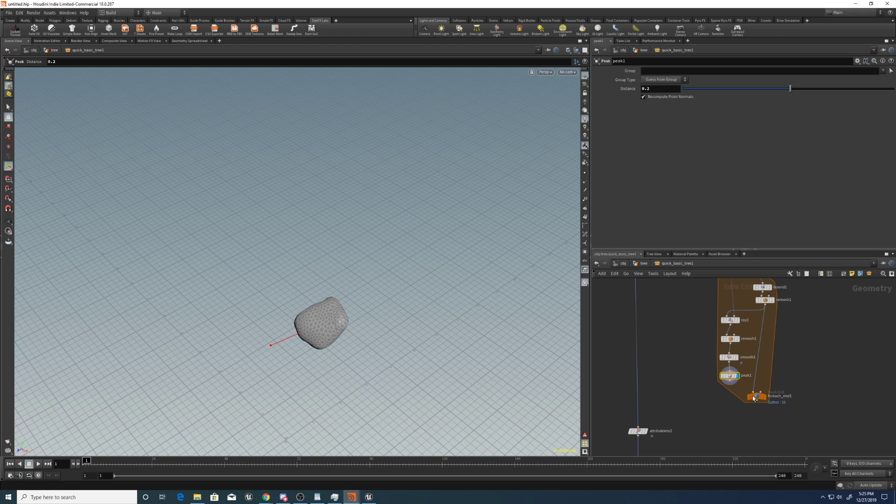
# Wire peak1 into foreach_end1 and orbit around the blobby canopy.
pyautogui.moveTo(754, 397); pyautogui.dragTo(761, 429)
pyautogui.moveTo(793, 401); pyautogui.dragTo(804, 394, button='middle')
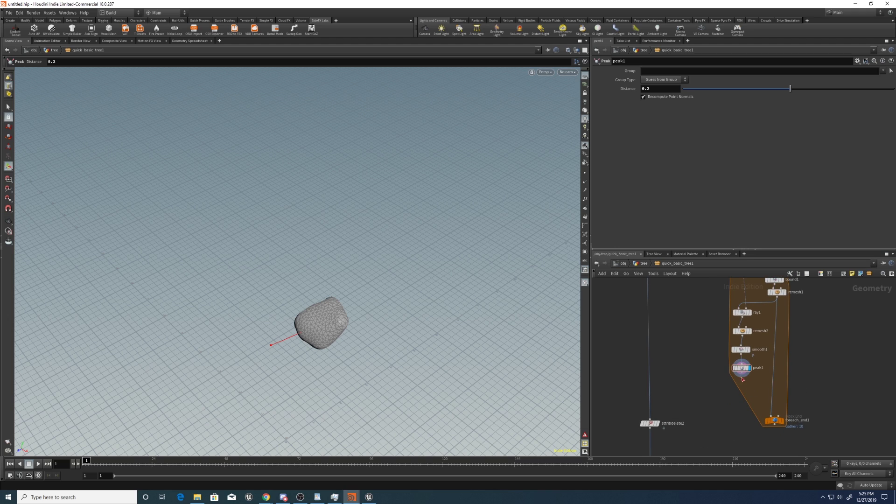
pyautogui.moveTo(743, 376); pyautogui.dragTo(766, 414)
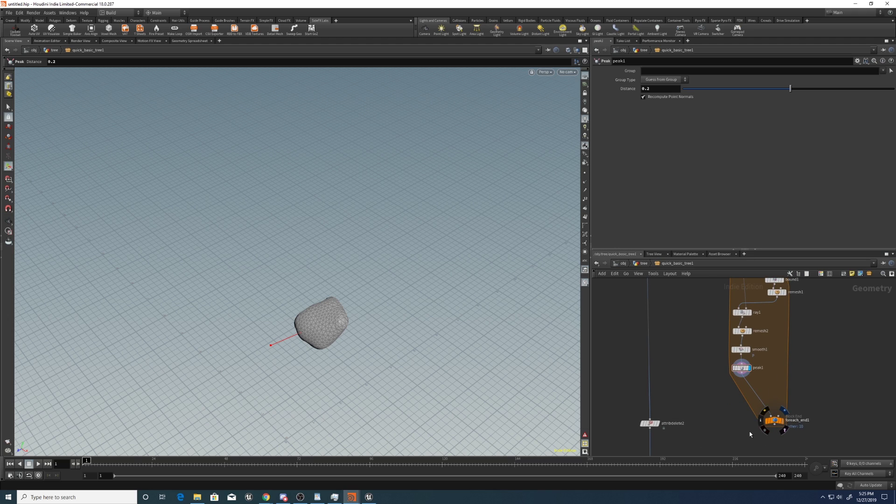
pyautogui.press('Escape')
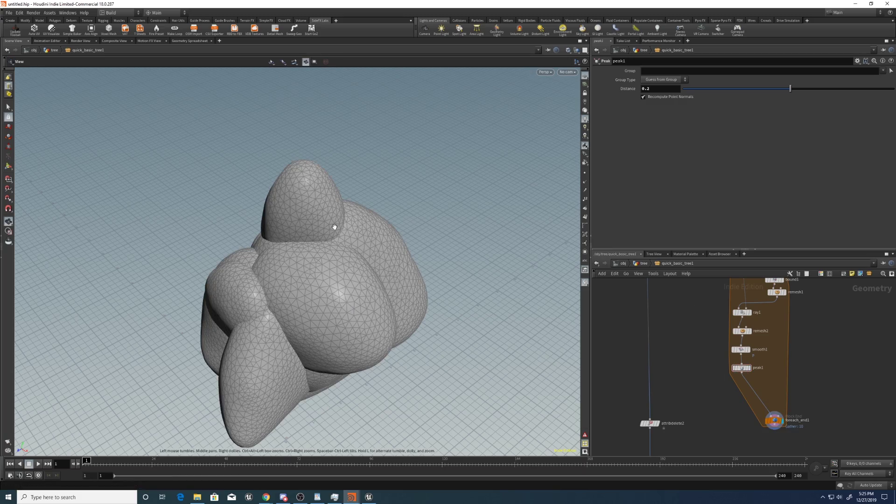
pyautogui.moveTo(341, 234); pyautogui.dragTo(364, 260)
# Inspect the color1 node and orbit out to view the whole tree.
pyautogui.press('Return')
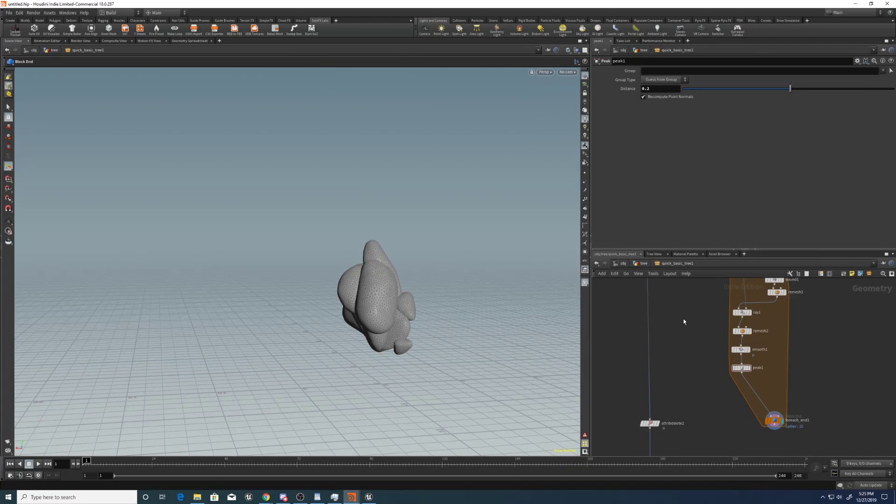
pyautogui.moveTo(683, 318); pyautogui.dragTo(701, 303, button='middle')
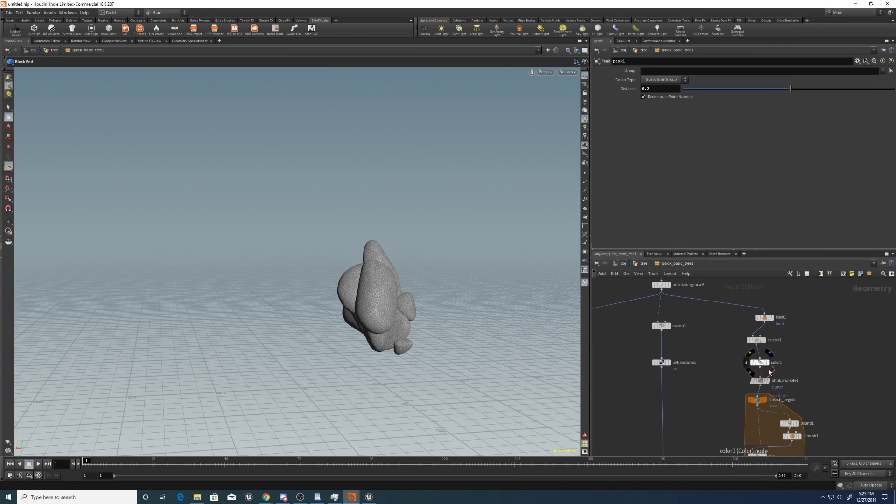
pyautogui.click(761, 363)
pyautogui.moveTo(262, 291); pyautogui.dragTo(370, 257)
pyautogui.moveTo(370, 257); pyautogui.dragTo(317, 329, button='right')
pyautogui.press('Return')
pyautogui.scroll(-10, 751, 405)
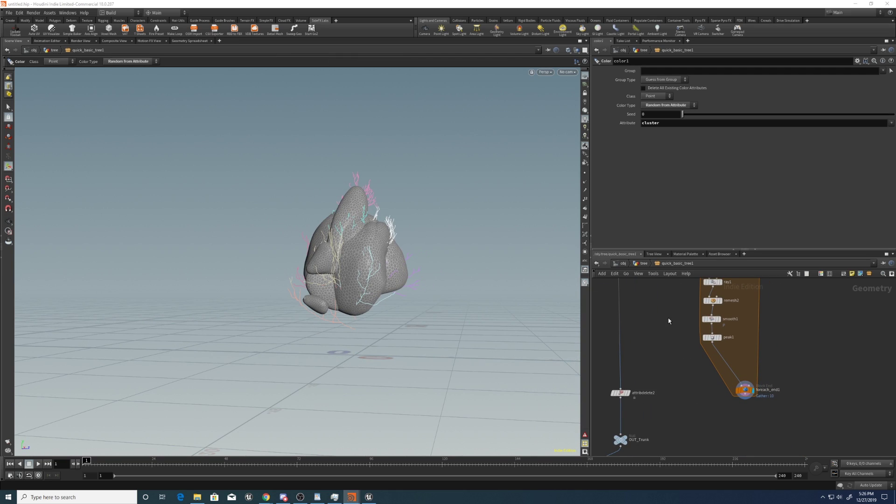
# Lower the smooth1 Strength to 60.
pyautogui.click(712, 337)
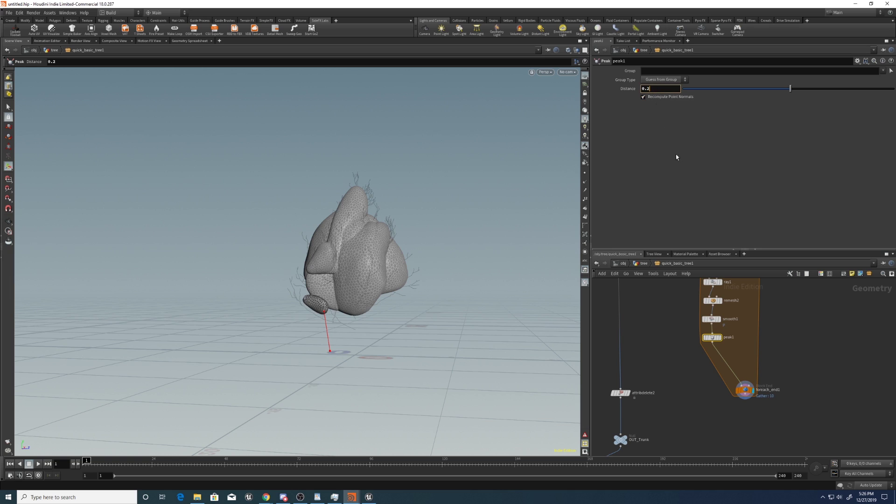
pyautogui.press('Up')
pyautogui.click(646, 115)
pyautogui.write('60')
pyautogui.press('Return')
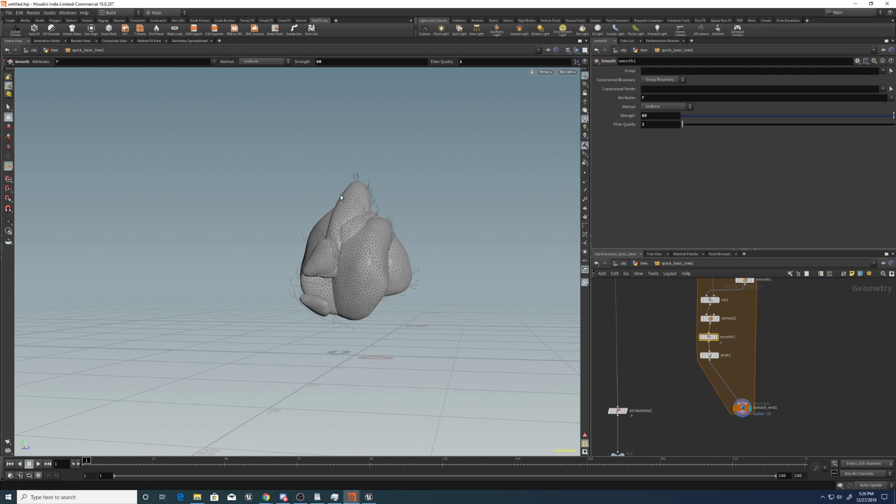
# Raise the peak1 Distance to 0.25 and orbit around the puffier canopy.
pyautogui.click(712, 355)
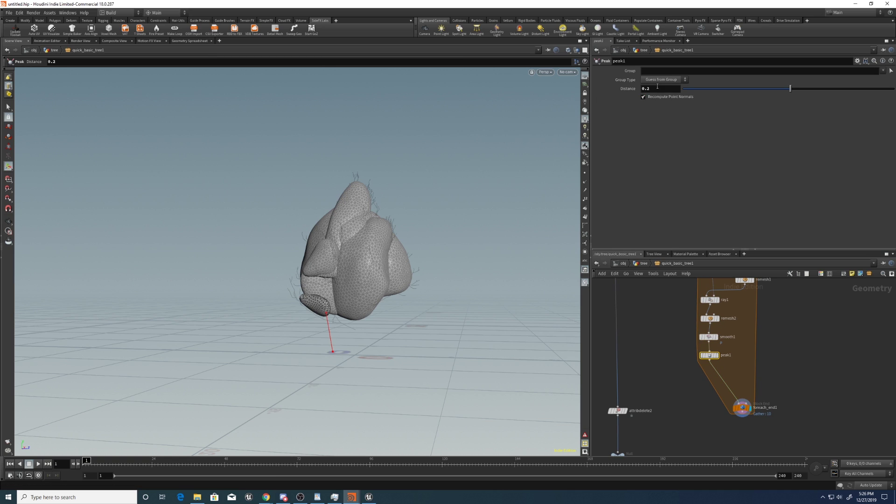
pyautogui.write('5')
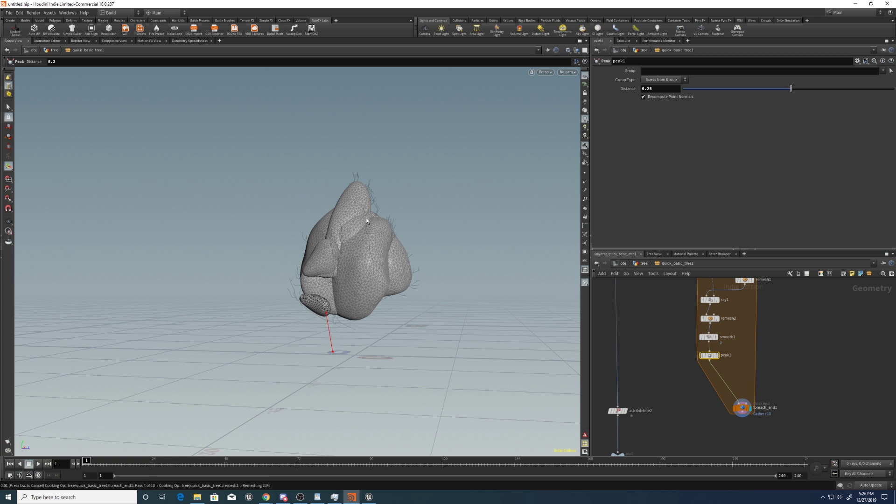
pyautogui.press('Return')
pyautogui.press('Escape')
pyautogui.moveTo(371, 217); pyautogui.dragTo(396, 266)
pyautogui.press('Return')
pyautogui.moveTo(651, 417); pyautogui.dragTo(671, 364, button='middle')
pyautogui.moveTo(706, 387); pyautogui.dragTo(672, 402, button='middle')
pyautogui.click(727, 379)
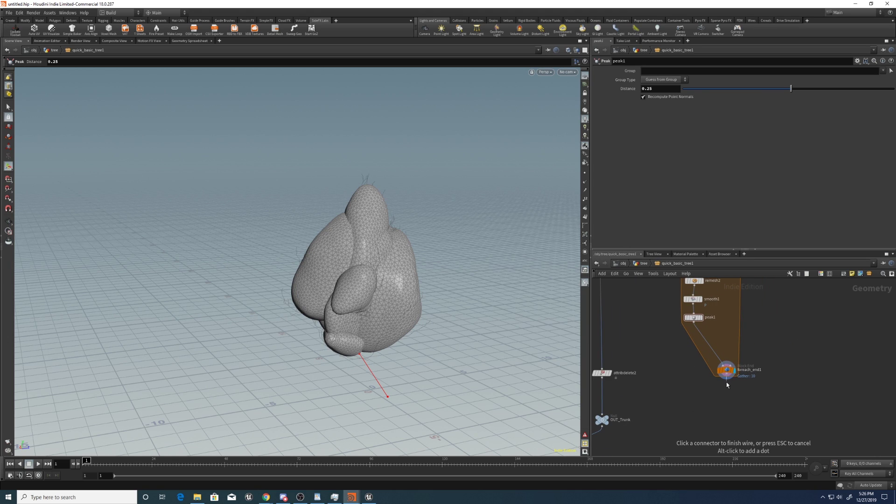
# Add a Normal node after foreach_end1 that adds normals to points.
pyautogui.press('Tab')
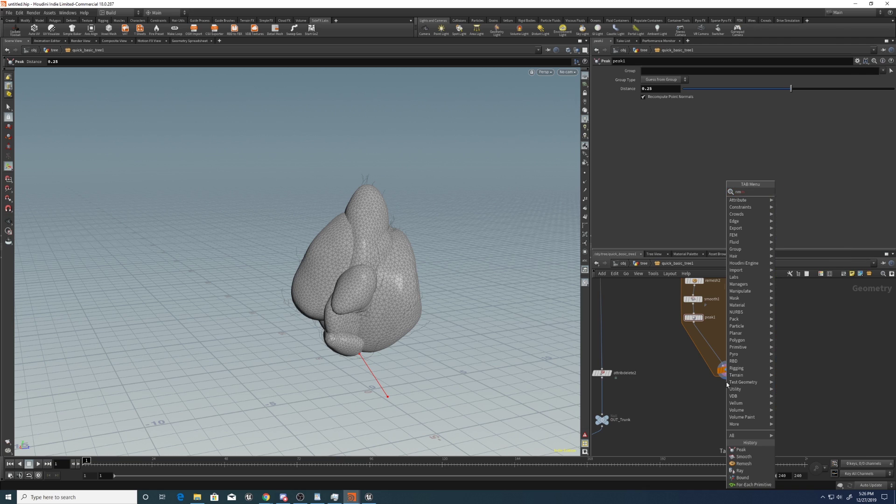
pyautogui.press('BackSpace')
pyautogui.press('BackSpace')
pyautogui.press('BackSpace')
pyautogui.write('orm')
pyautogui.press('Return')
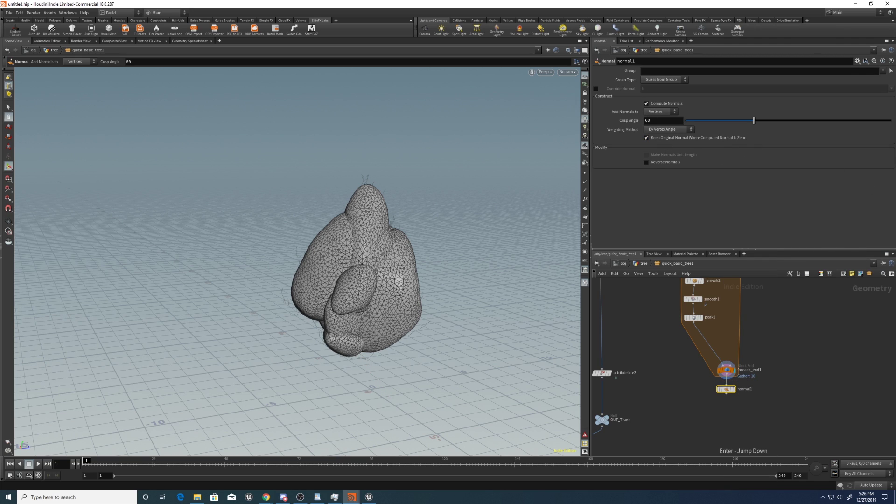
pyautogui.click(670, 112)
pyautogui.click(662, 119)
pyautogui.moveTo(727, 411); pyautogui.dragTo(739, 382, button='middle')
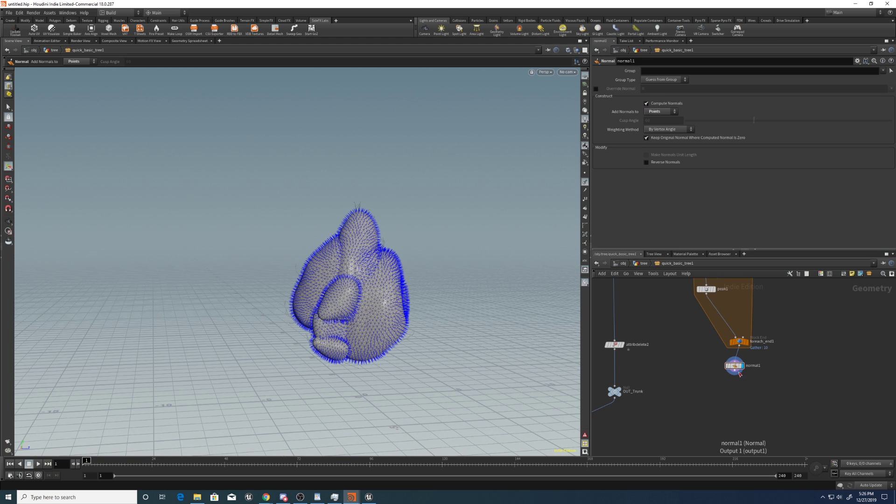
# Add a Scatter node below normal1 with a total count of 2000 points.
pyautogui.press('Tab')
pyautogui.write('scatter')
pyautogui.press('Return')
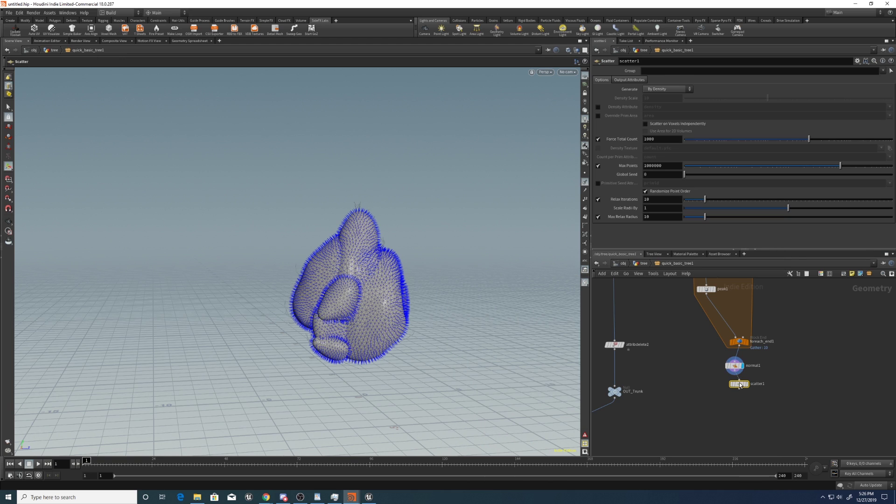
pyautogui.click(742, 385)
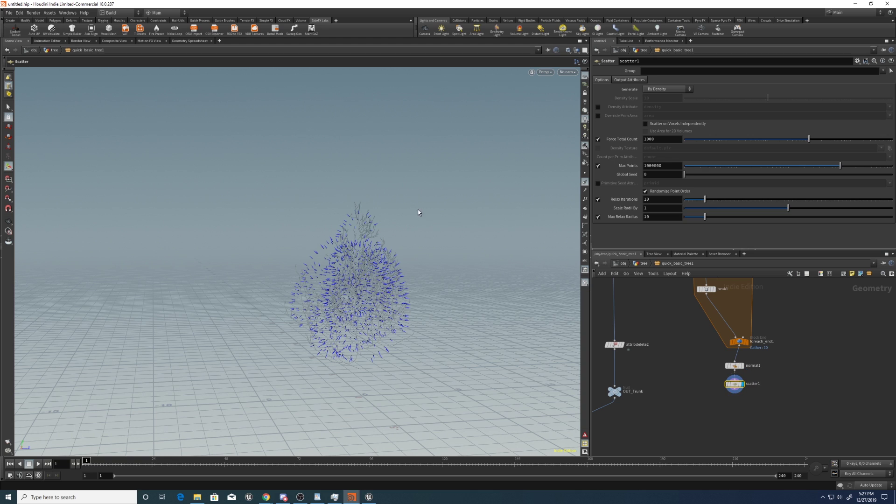
pyautogui.click(658, 140)
pyautogui.write('2')
pyautogui.press('Return')
pyautogui.keyDown('alt'); pyautogui.moveTo(355, 261); pyautogui.dragTo(554, 295); pyautogui.keyUp('alt')
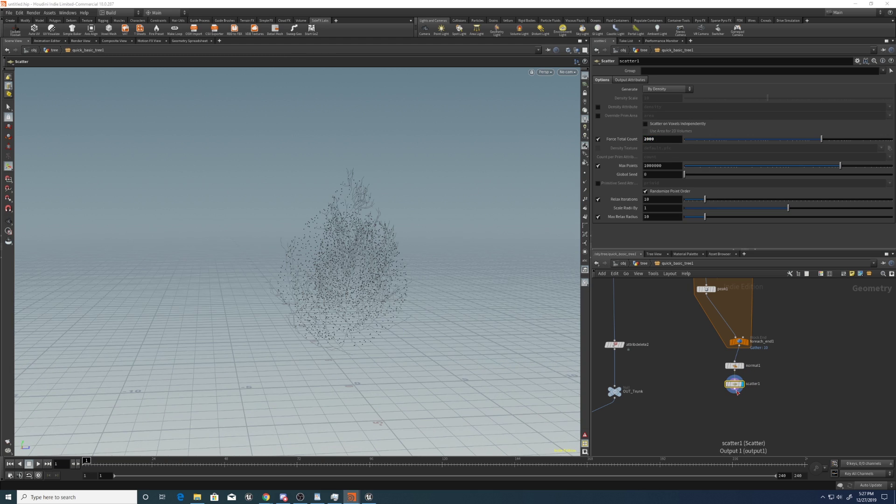
pyautogui.press('Tab')
# Add an Attribute Wrangle below scatter1, running over Points.
pyautogui.write('a')
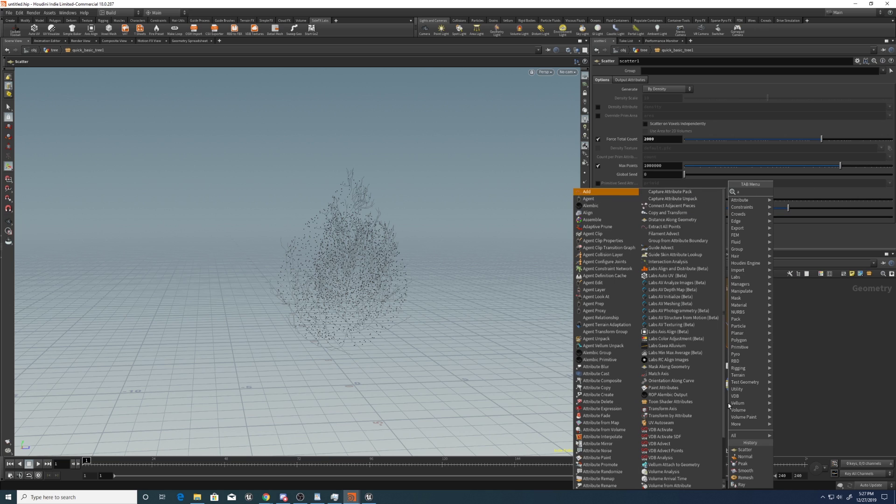
pyautogui.write('w')
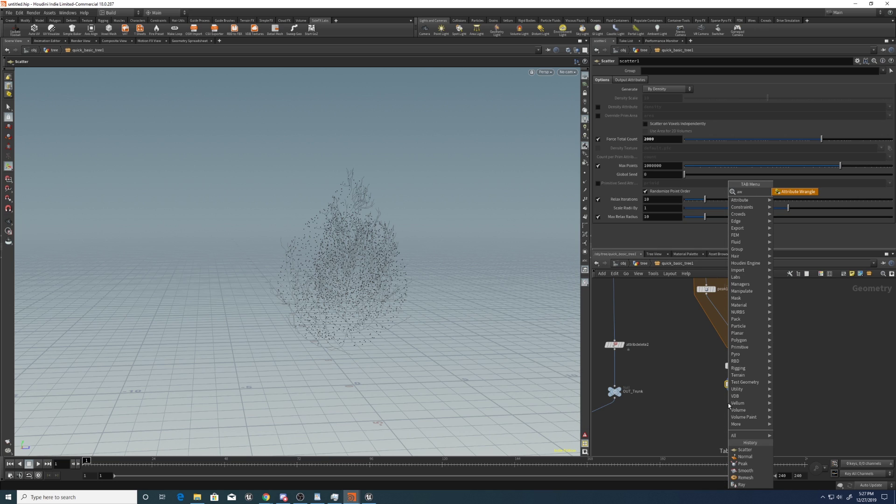
pyautogui.press('Return')
pyautogui.click(728, 402)
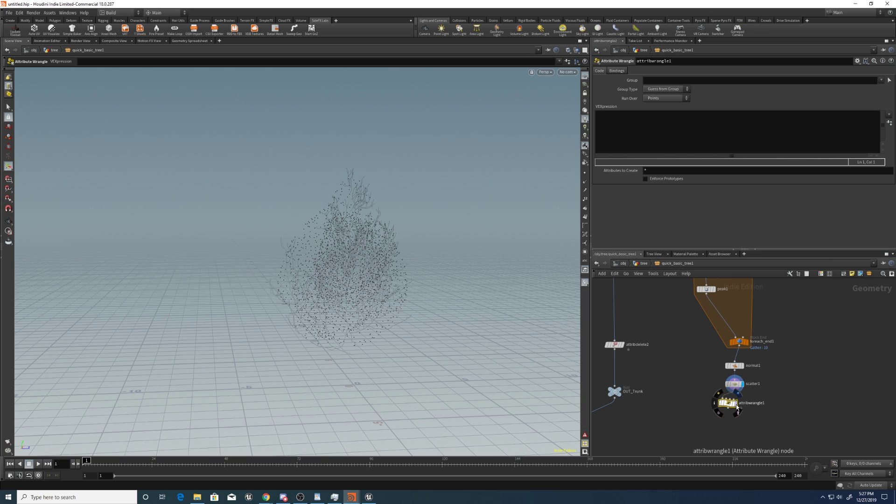
pyautogui.click(652, 99)
pyautogui.click(655, 121)
pyautogui.click(640, 144)
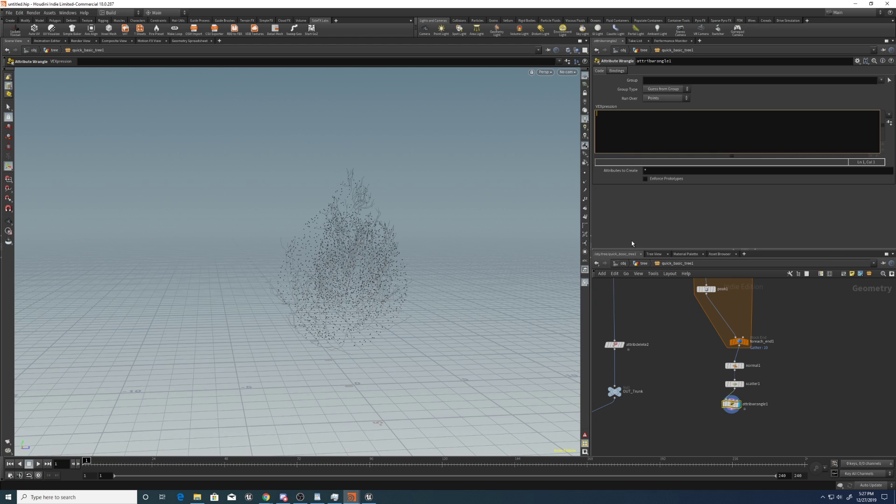
pyautogui.write('@pscale = ch(')
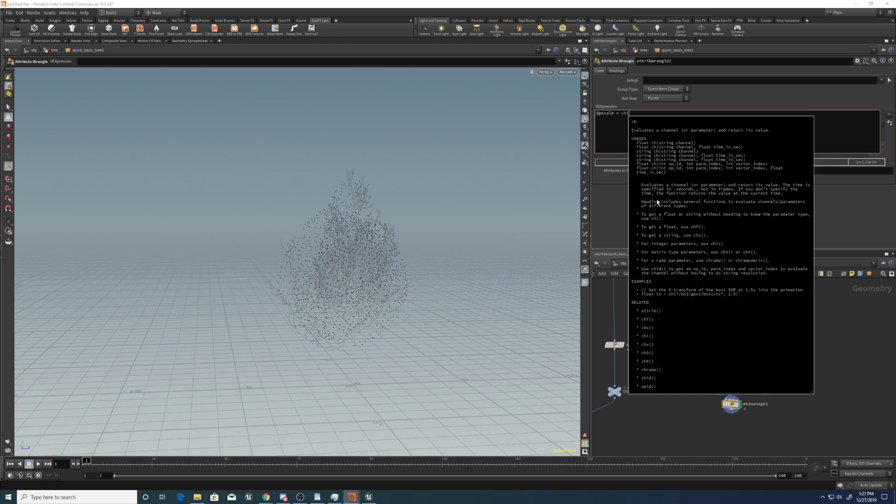
pyautogui.click(625, 123)
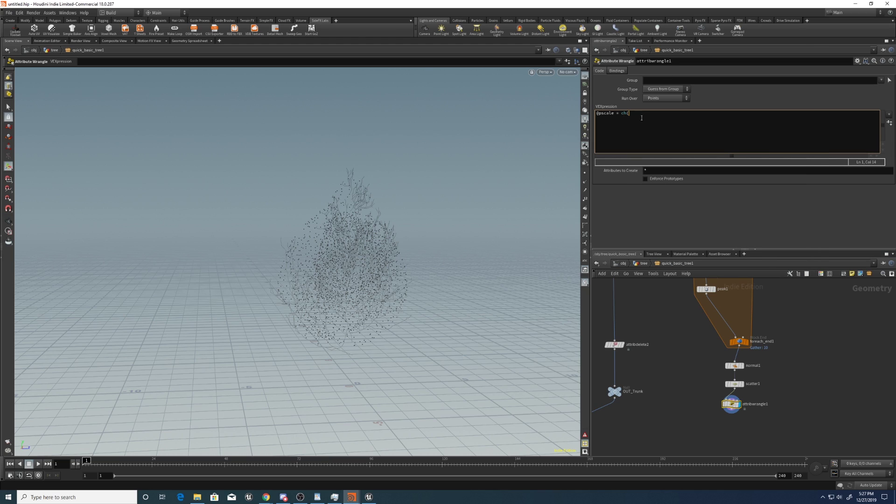
pyautogui.write('"')
pyautogui.write('pas')
pyautogui.write('cale");')
pyautogui.click(889, 122)
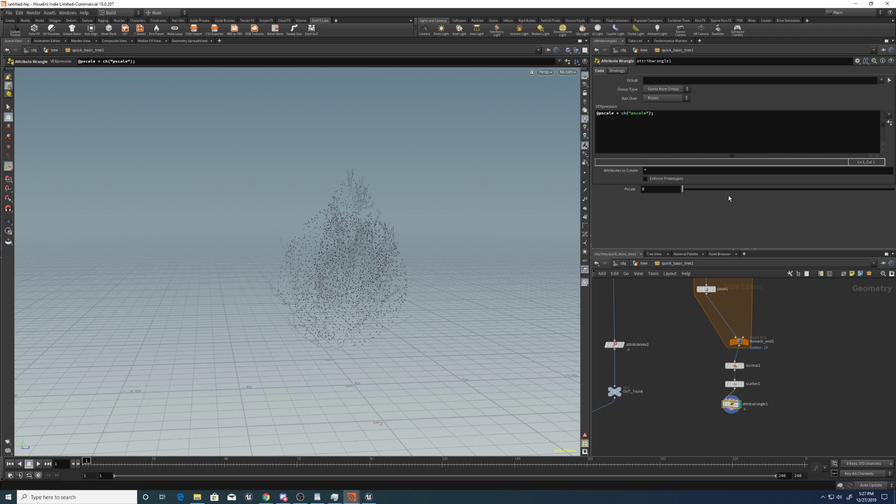
# Try Pscale values 0.425, 4 and 2, settling on 0.5.
pyautogui.click(675, 189)
pyautogui.write('0.425')
pyautogui.press('Return')
pyautogui.doubleClick(665, 189)
pyautogui.write('4')
pyautogui.press('Return')
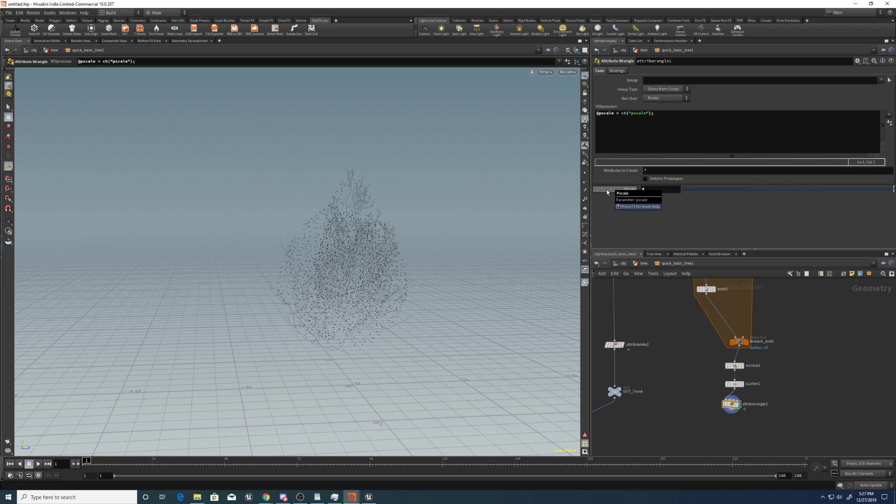
pyautogui.doubleClick(660, 189)
pyautogui.write('2')
pyautogui.press('Return')
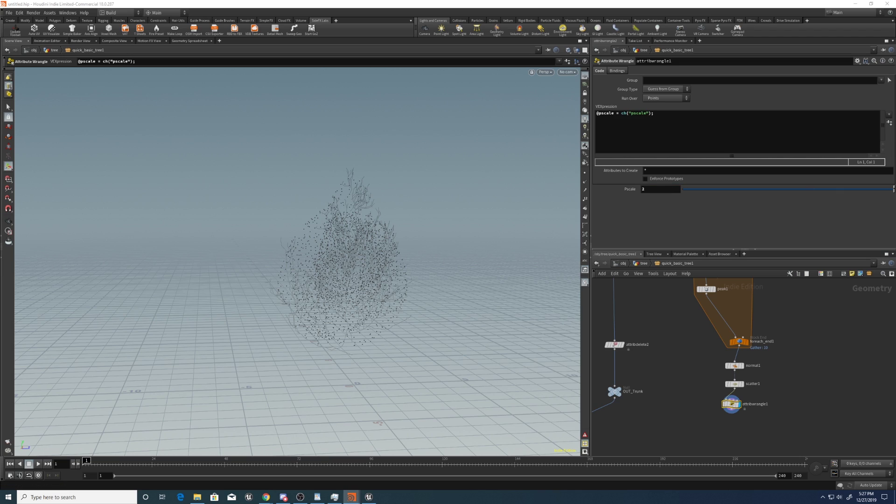
pyautogui.doubleClick(655, 188)
pyautogui.write('.5')
pyautogui.press('Return')
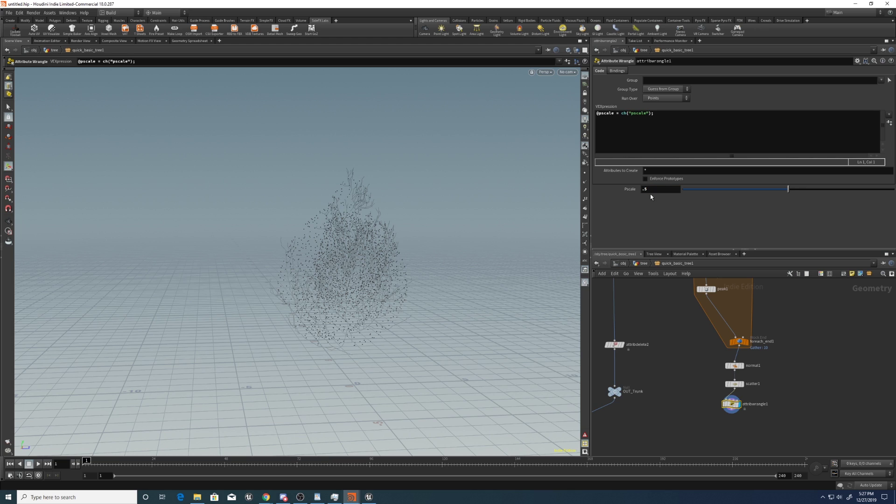
# Select the 15 nodes in the network's right-hand column.
pyautogui.moveTo(670, 380); pyautogui.dragTo(722, 316, button='middle')
pyautogui.scroll(-5, 722, 316)
pyautogui.moveTo(862, 343)
pyautogui.mouseDown(button='middle')
pyautogui.moveTo(781, 298)
pyautogui.moveTo(804, 345)
pyautogui.mouseUp(button='middle')
pyautogui.moveTo(812, 417)
pyautogui.mouseDown()
pyautogui.moveTo(777, 300)
pyautogui.moveTo(742, 294)
pyautogui.mouseUp()
# Colour the 15 selected nodes red and deselect them.
pyautogui.press('c')
pyautogui.click(856, 409)
pyautogui.moveTo(807, 364); pyautogui.dragTo(799, 322, button='middle')
pyautogui.click(799, 322)
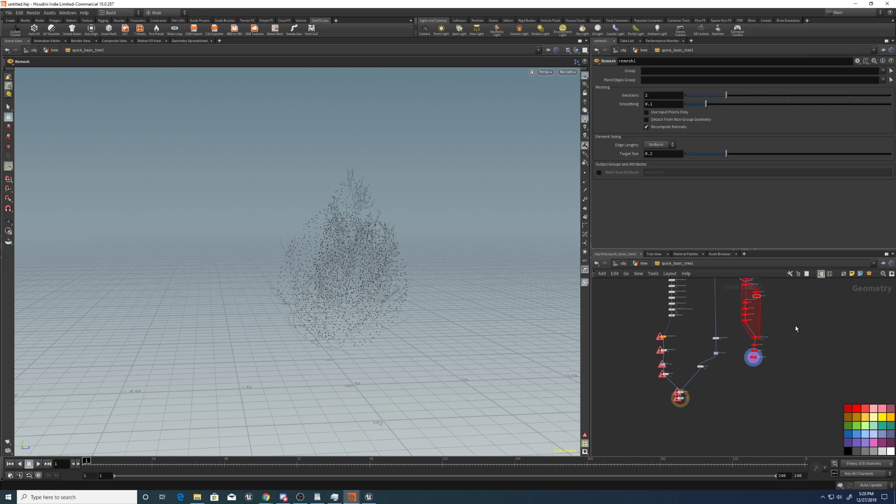
# Save the scene as tree_tut.hiplc and select attribwrangle1.
pyautogui.hotkey('ctrl', 's')
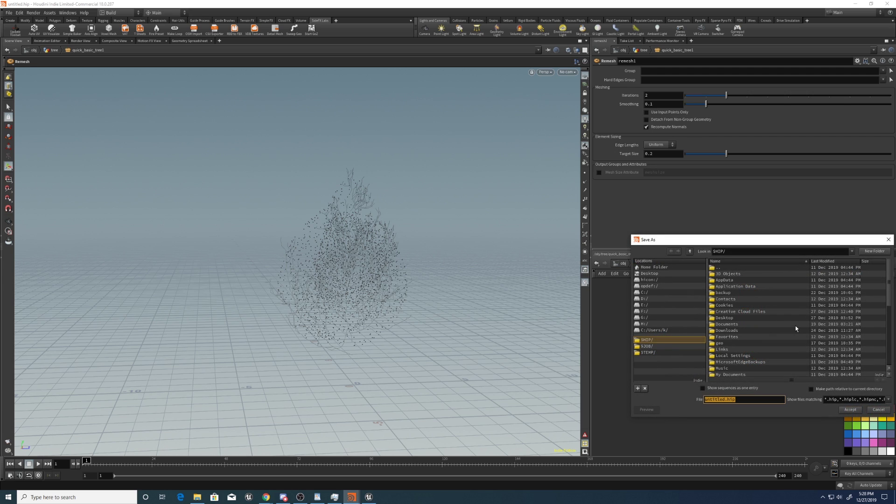
pyautogui.write('tree_tut')
pyautogui.press('Return')
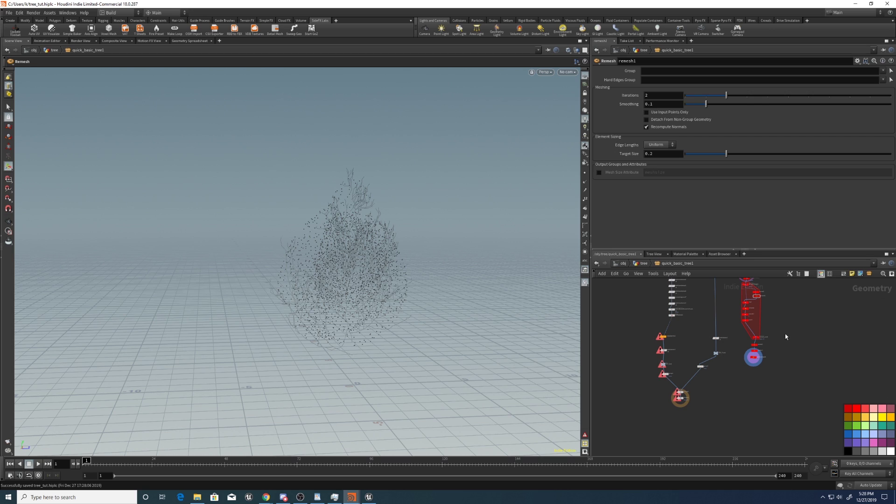
pyautogui.press('c')
pyautogui.scroll(3, 759, 404)
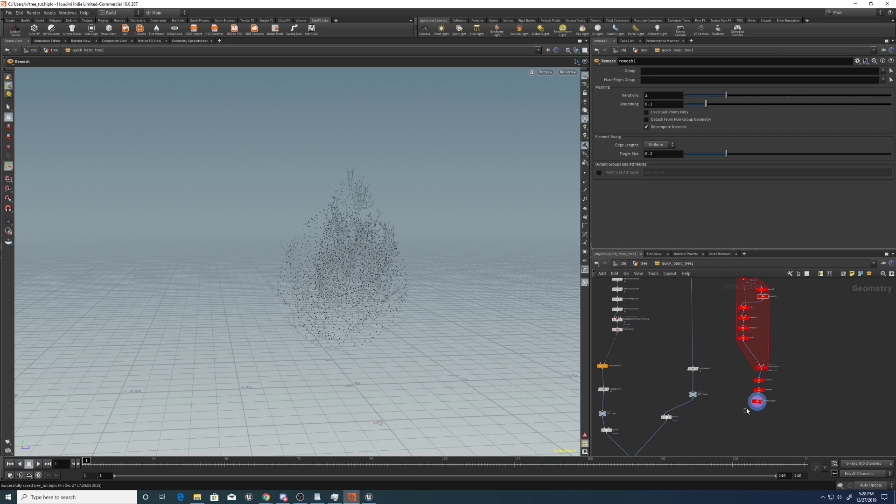
pyautogui.click(757, 402)
# Add a connected Attribute Wrangle, attribwrangle2, just below attribwrangle1.
pyautogui.click(757, 405)
pyautogui.moveTo(664, 382); pyautogui.dragTo(749, 364, button='middle')
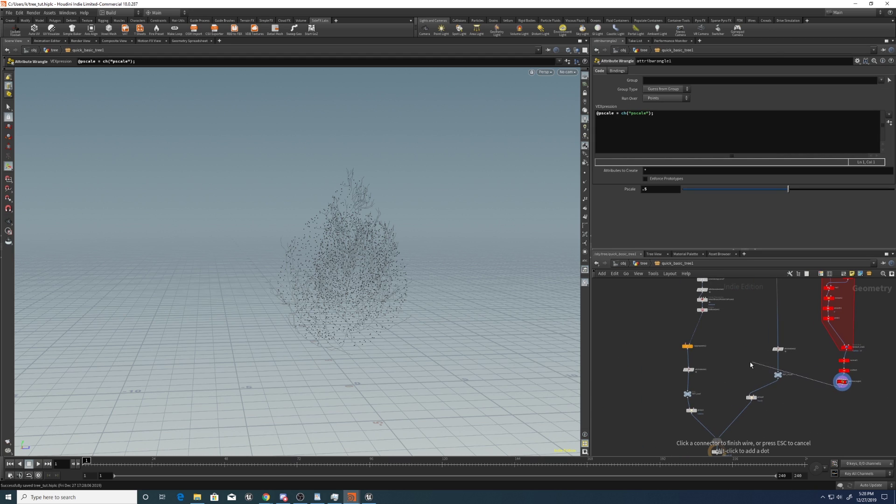
pyautogui.click(803, 409)
pyautogui.write('attrib wrangle')
pyautogui.press('Return')
pyautogui.moveTo(804, 406); pyautogui.dragTo(842, 398)
# Enter v@tangent = cross(@N,{0,1,0}); and @N.y*=0.5; as the wrangle code.
pyautogui.click(628, 134)
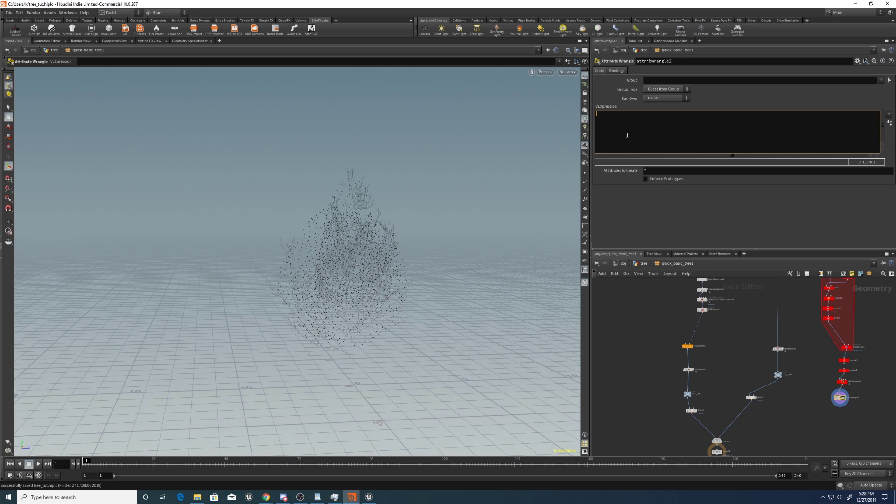
pyautogui.write('v@tangent = cross(@N,{0,1,0});')
pyautogui.press('Return')
pyautogui.write('@N.y**0.5;')
pyautogui.hotkey('ctrl', 'Return')
pyautogui.click(611, 118)
pyautogui.write('=')
pyautogui.hotkey('ctrl', 'Return')
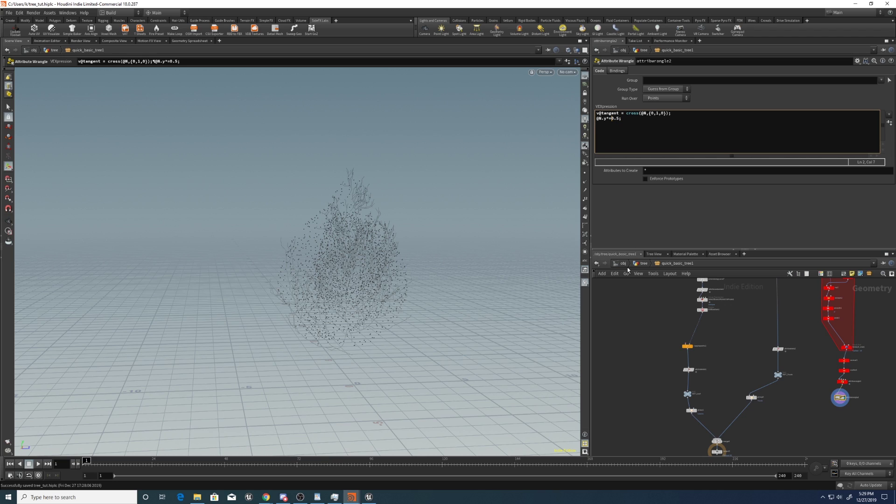
pyautogui.moveTo(655, 323); pyautogui.dragTo(647, 299, button='middle')
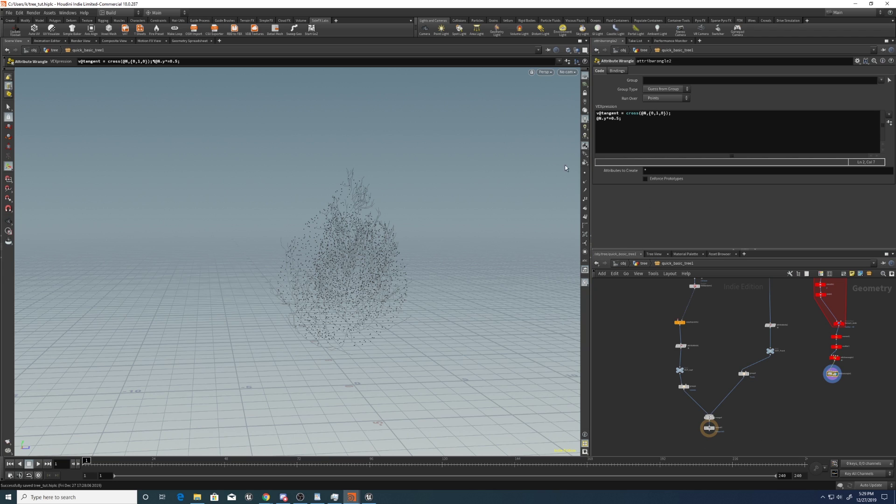
# Turn on normal display and look down on the tree.
pyautogui.moveTo(615, 113); pyautogui.dragTo(595, 113)
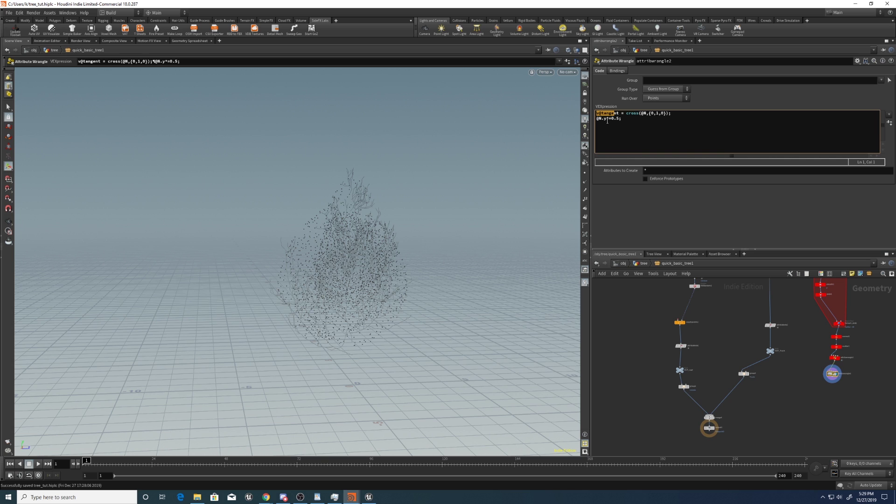
pyautogui.click(585, 183)
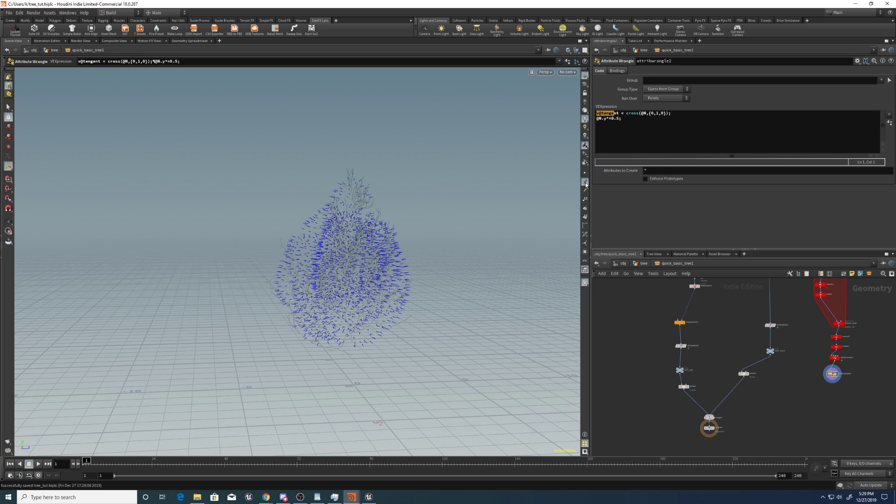
pyautogui.click(585, 183)
pyautogui.click(585, 183)
pyautogui.keyDown('alt'); pyautogui.moveTo(435, 275); pyautogui.dragTo(381, 272); pyautogui.keyUp('alt')
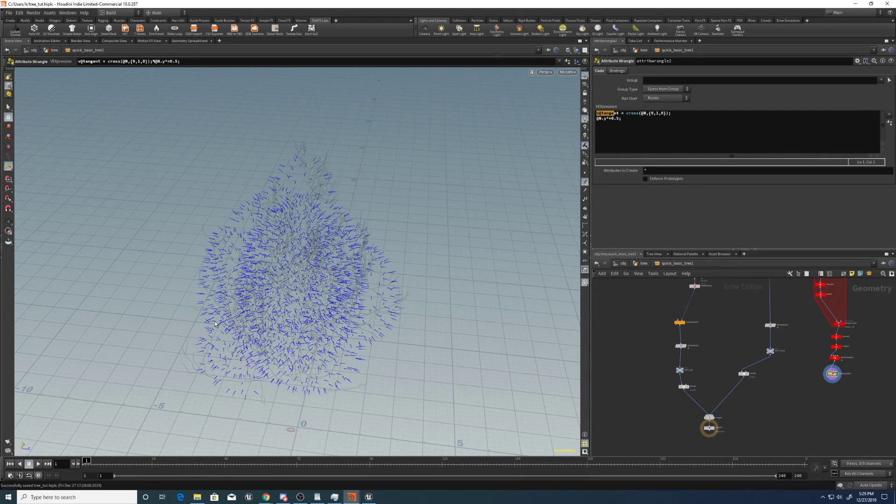
# Add a trial third code line @N = v@tangent;.
pyautogui.click(677, 132)
pyautogui.write('@N=@tang')
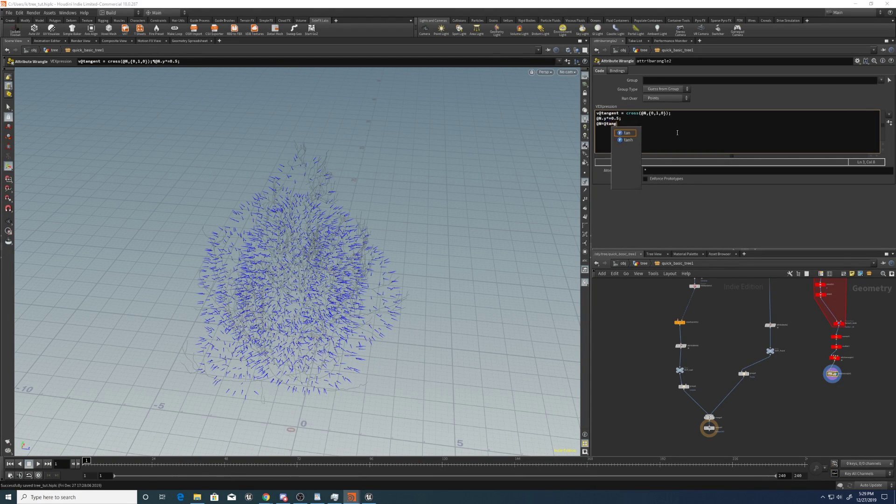
pyautogui.write('ent')
pyautogui.hotkey('ctrl', 'Left')
pyautogui.hotkey('ctrl', 'Left')
pyautogui.write('v')
pyautogui.press('Escape')
pyautogui.press('End')
pyautogui.write(';')
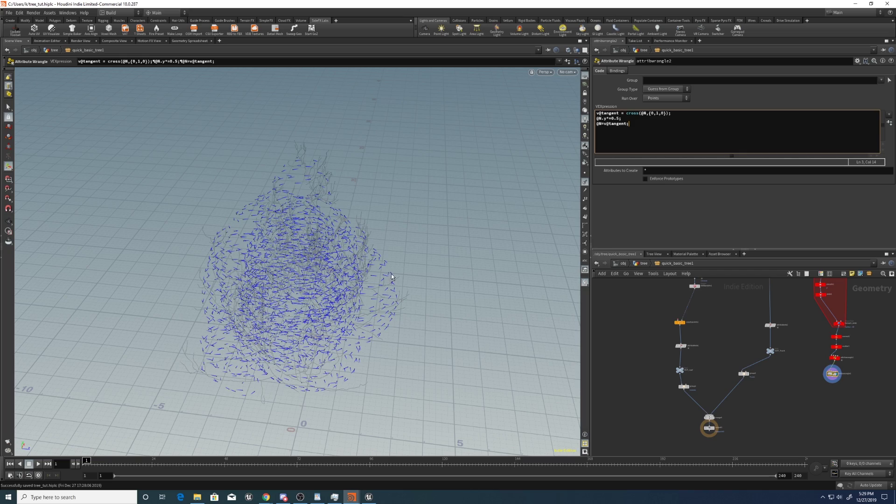
# Delete the third code line and orbit to inspect the resulting normals.
pyautogui.press('Escape')
pyautogui.moveTo(426, 236); pyautogui.dragTo(402, 242)
pyautogui.press('Return')
pyautogui.tripleClick(649, 127)
pyautogui.press('BackSpace')
pyautogui.press('BackSpace')
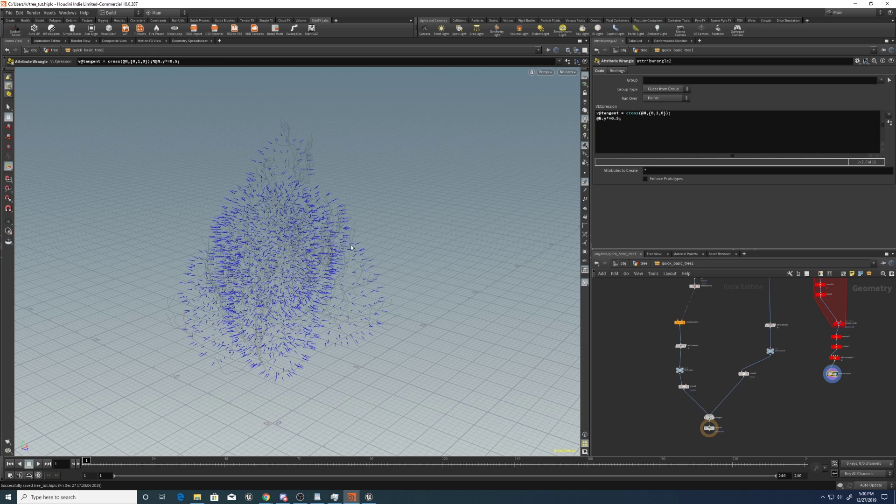
pyautogui.moveTo(273, 267); pyautogui.dragTo(350, 216)
pyautogui.moveTo(360, 247); pyautogui.dragTo(391, 266)
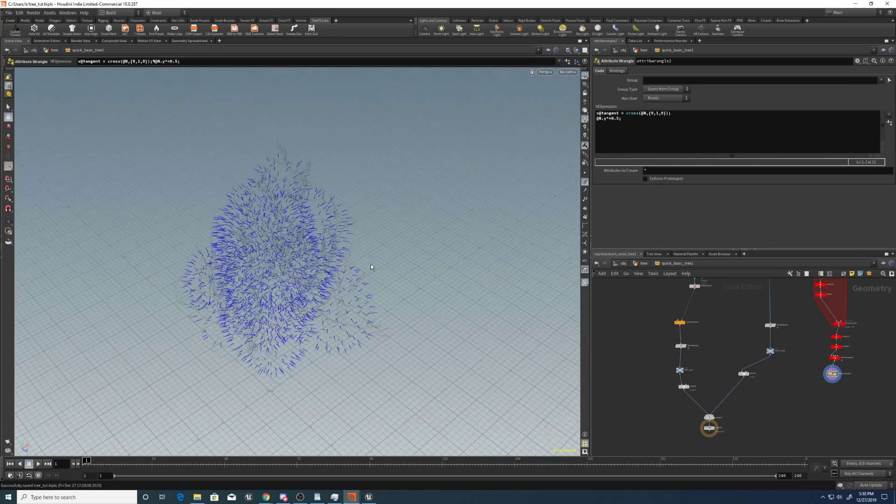
pyautogui.moveTo(831, 379); pyautogui.dragTo(834, 410, button='middle')
# Display the KillRandom1 delete node's output of bare branches.
pyautogui.press('c')
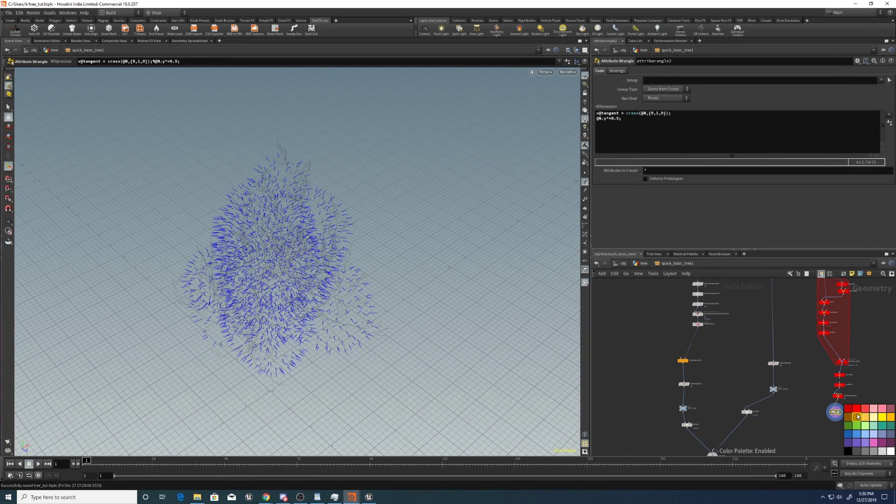
pyautogui.moveTo(810, 378); pyautogui.dragTo(803, 459, button='middle')
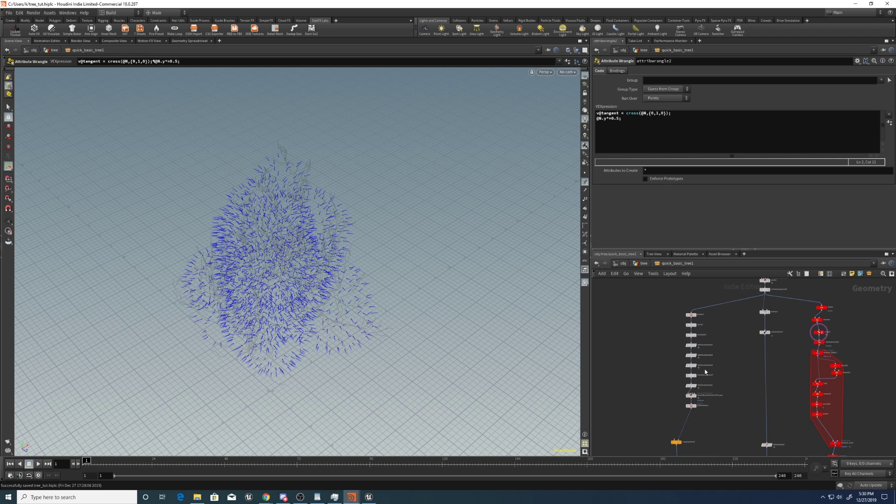
pyautogui.scroll(2, 722, 402)
pyautogui.click(687, 393)
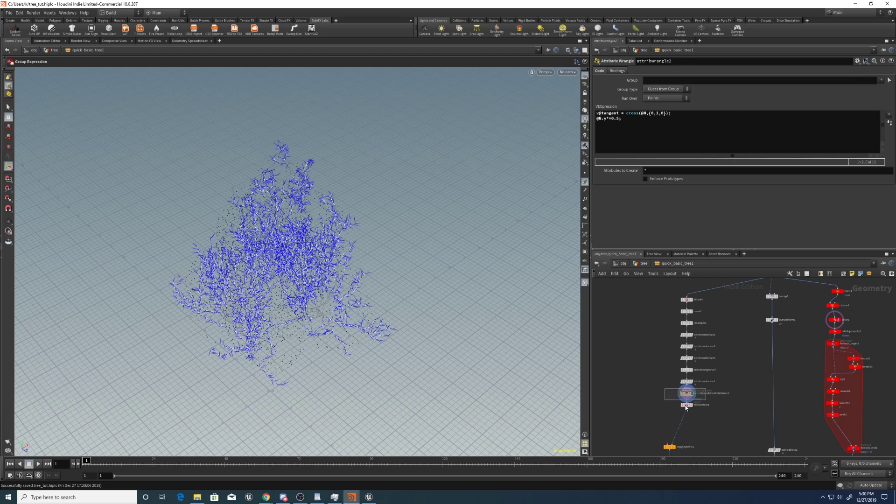
pyautogui.click(686, 405)
pyautogui.scroll(3, 353, 259)
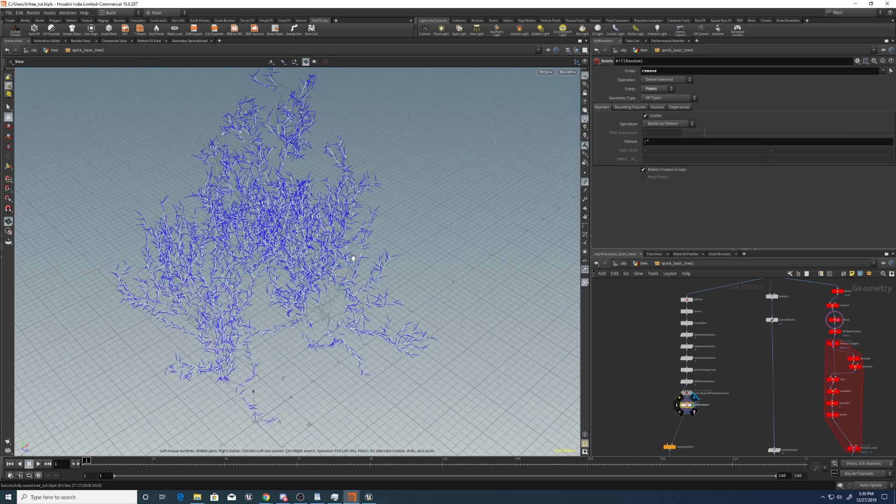
pyautogui.moveTo(353, 259); pyautogui.dragTo(519, 190)
pyautogui.click(585, 182)
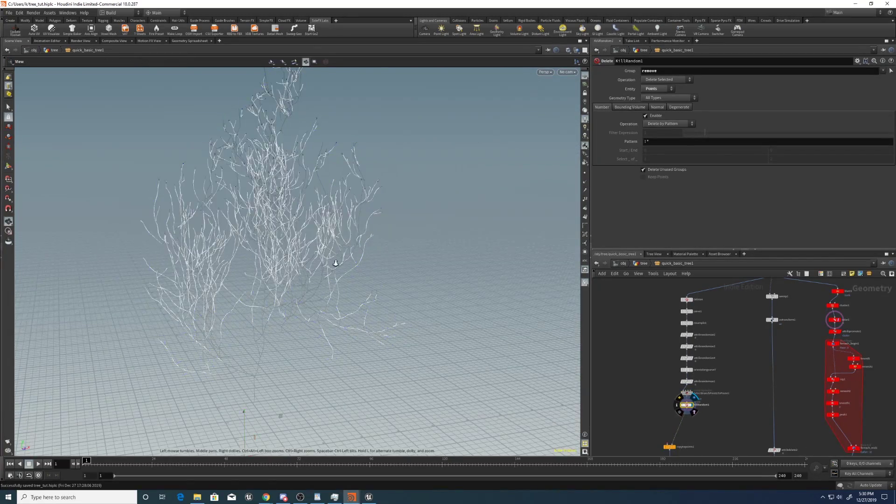
pyautogui.moveTo(326, 274); pyautogui.dragTo(410, 286)
# Look around the tree, then move attribrandomize1 and the nodes below it down.
pyautogui.press('Return')
pyautogui.moveTo(653, 343); pyautogui.dragTo(654, 353, button='middle')
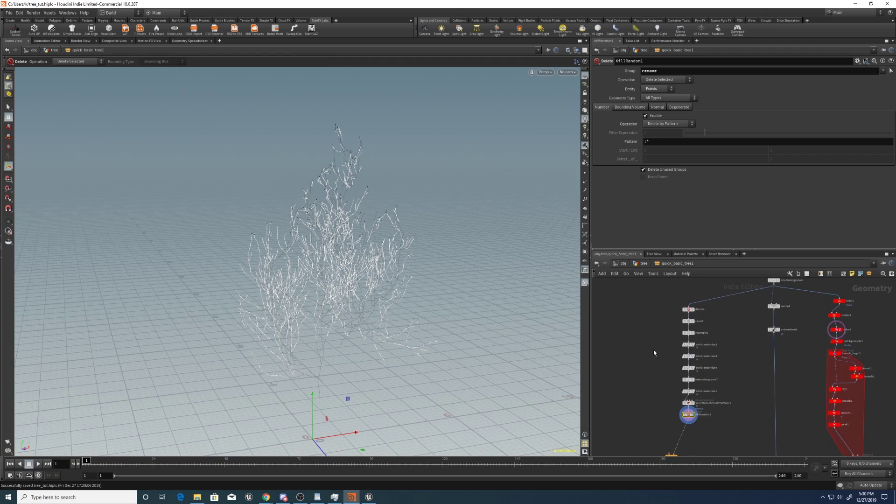
pyautogui.press('Escape')
pyautogui.moveTo(326, 261); pyautogui.dragTo(244, 268)
pyautogui.scroll(4, 415, 163)
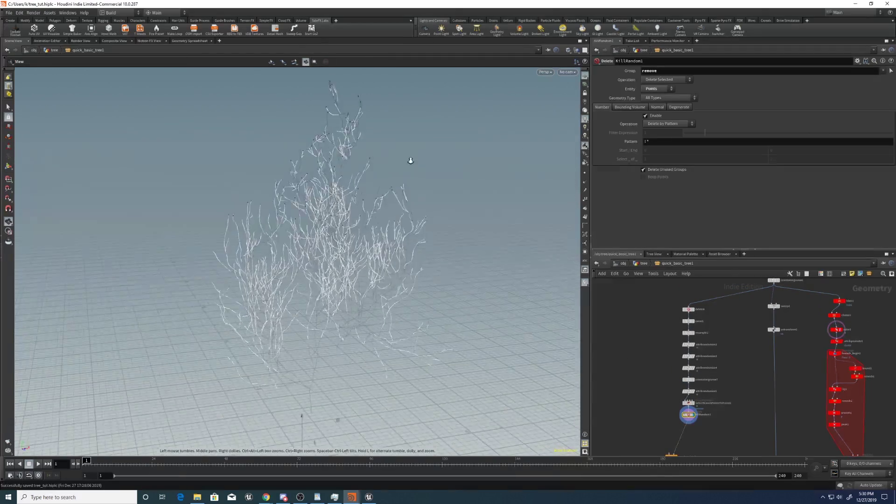
pyautogui.press('Return')
pyautogui.scroll(3, 616, 360)
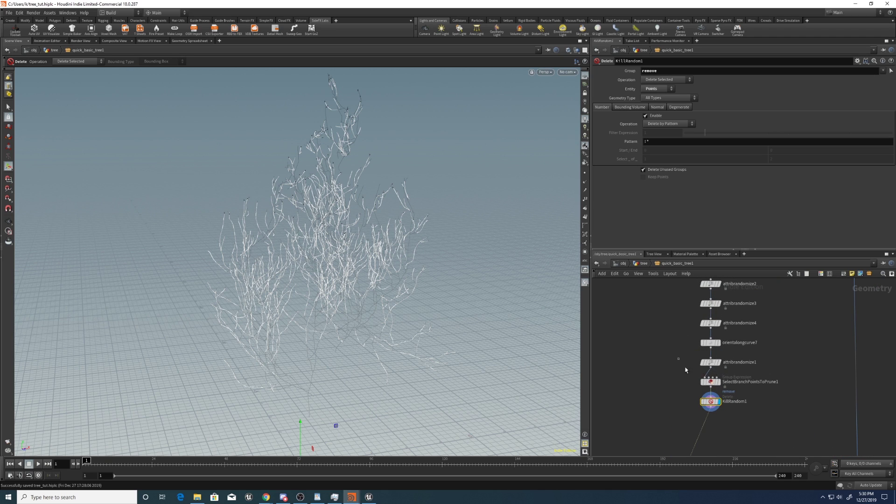
pyautogui.keyDown('shift'); pyautogui.moveTo(713, 364); pyautogui.dragTo(708, 406); pyautogui.keyUp('shift')
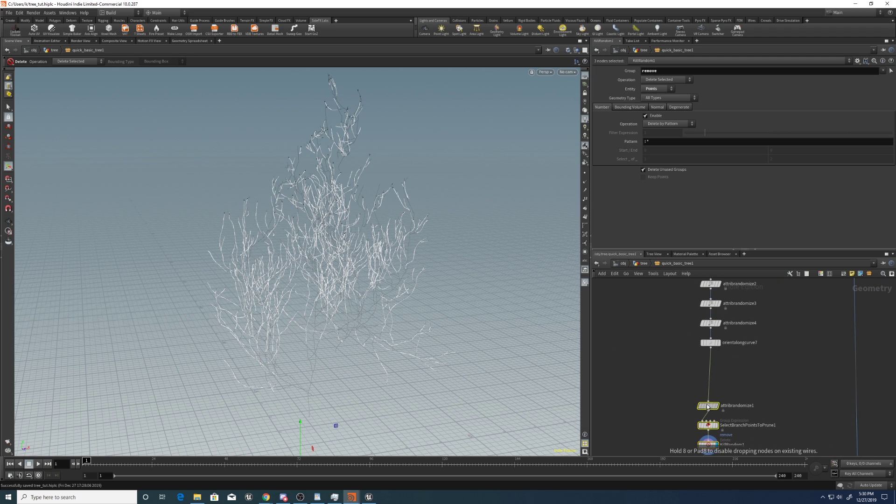
# Insert a red Attribute Wrangle on the wire below orientalongcurve7.
pyautogui.press('Tab')
pyautogui.click(722, 364)
pyautogui.press('c')
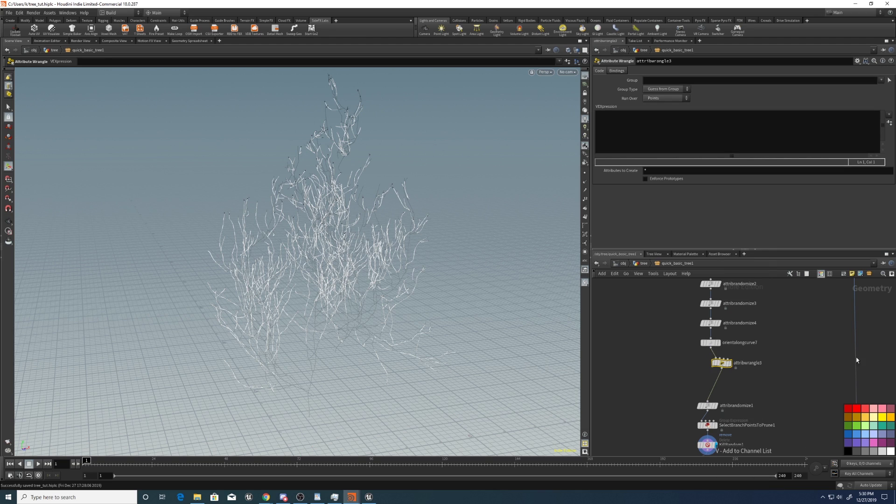
pyautogui.click(856, 408)
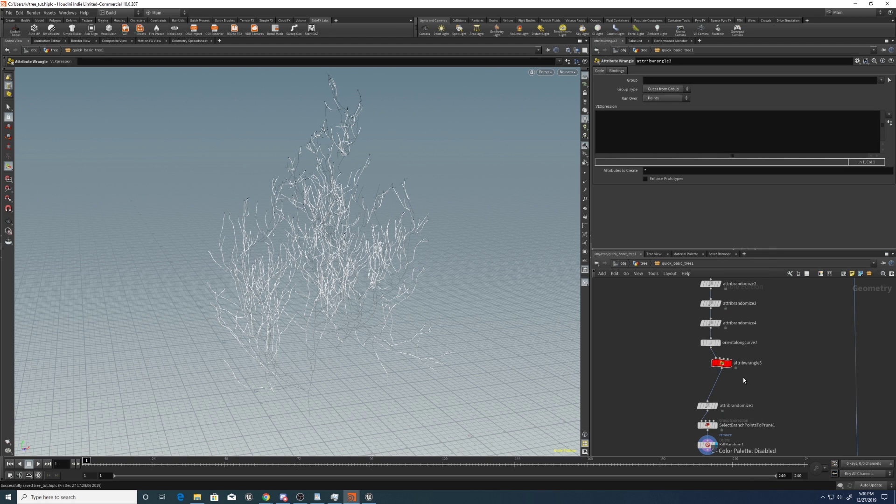
pyautogui.moveTo(731, 363); pyautogui.dragTo(722, 364)
# Rename the new wrangle to cull.
pyautogui.doubleClick(739, 366)
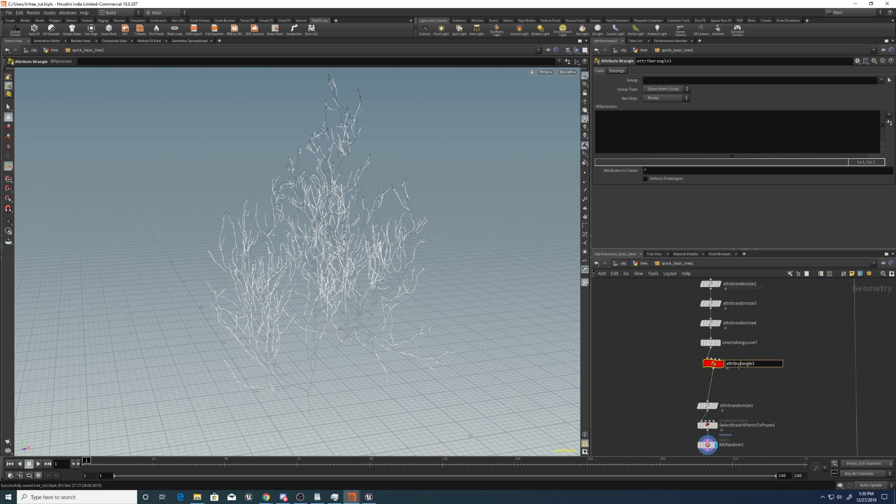
pyautogui.press('BackSpace')
pyautogui.doubleClick(748, 363)
pyautogui.write('cull')
pyautogui.press('Return')
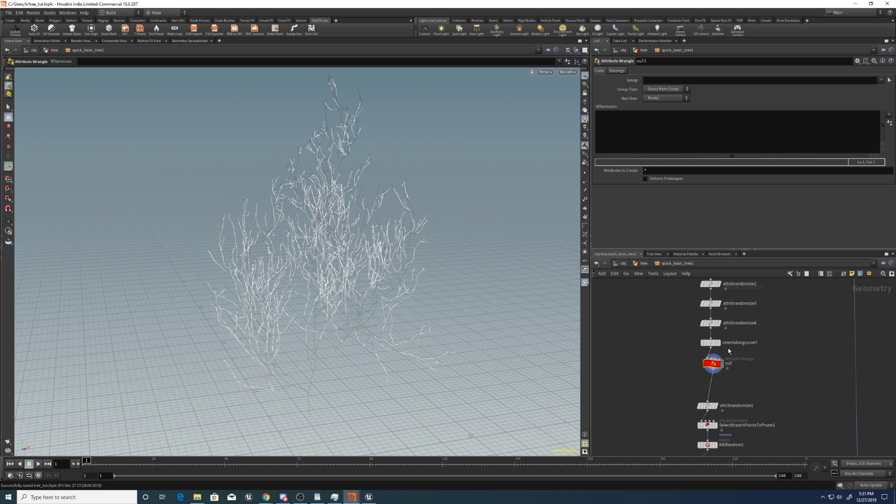
# Inspect orientalongcurve7's tree from several angles, then begin editing cull's VEX code.
pyautogui.click(710, 343)
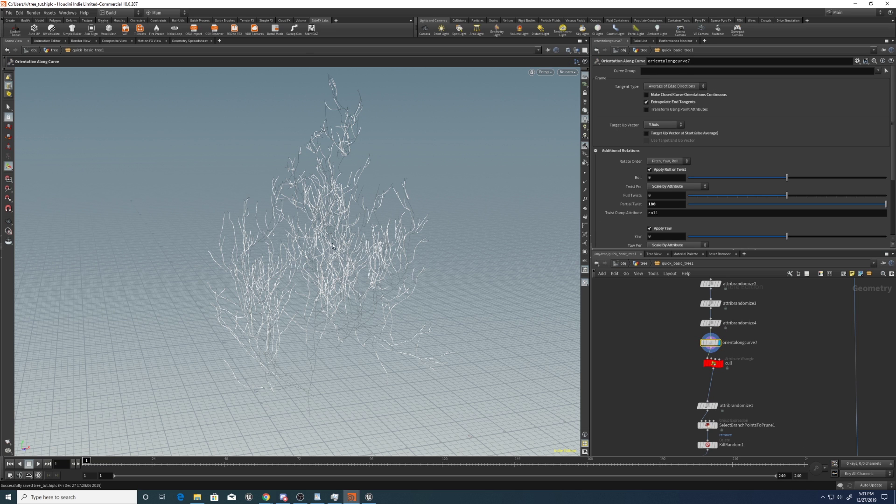
pyautogui.press('Escape')
pyautogui.moveTo(364, 206); pyautogui.dragTo(499, 269)
pyautogui.scroll(5, 499, 270)
pyautogui.press('Return')
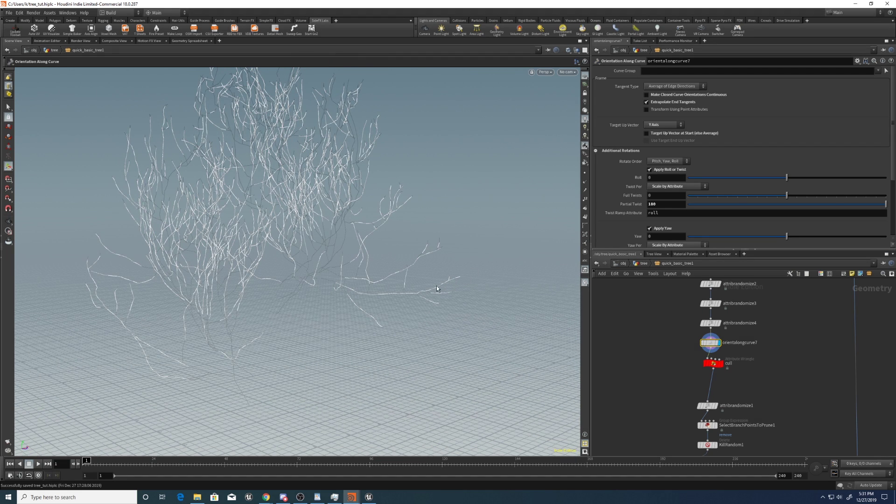
pyautogui.press('Escape')
pyautogui.moveTo(394, 238); pyautogui.dragTo(411, 312)
pyautogui.scroll(5, 394, 345)
pyautogui.press('Return')
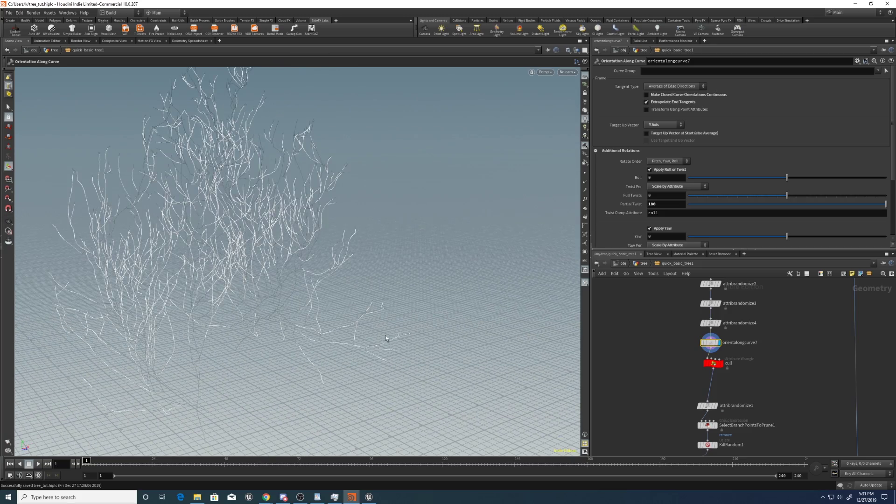
pyautogui.scroll(-5, 385, 342)
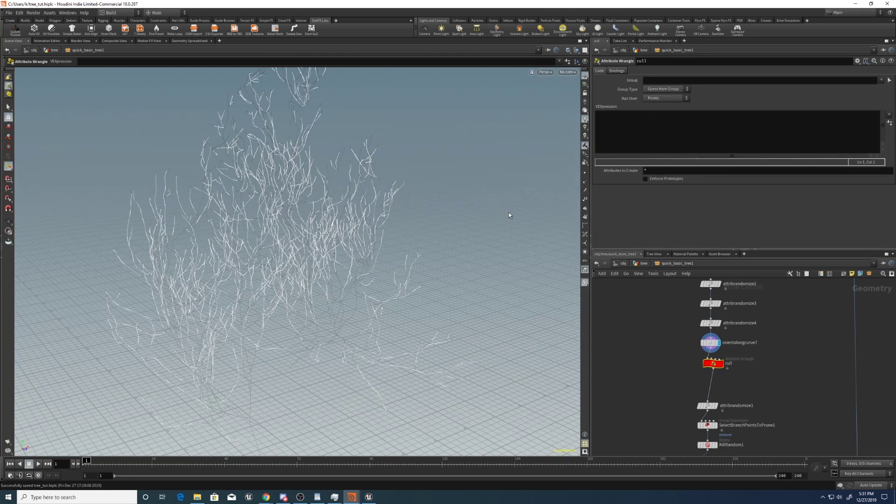
pyautogui.press('Escape')
pyautogui.moveTo(486, 337); pyautogui.dragTo(476, 343)
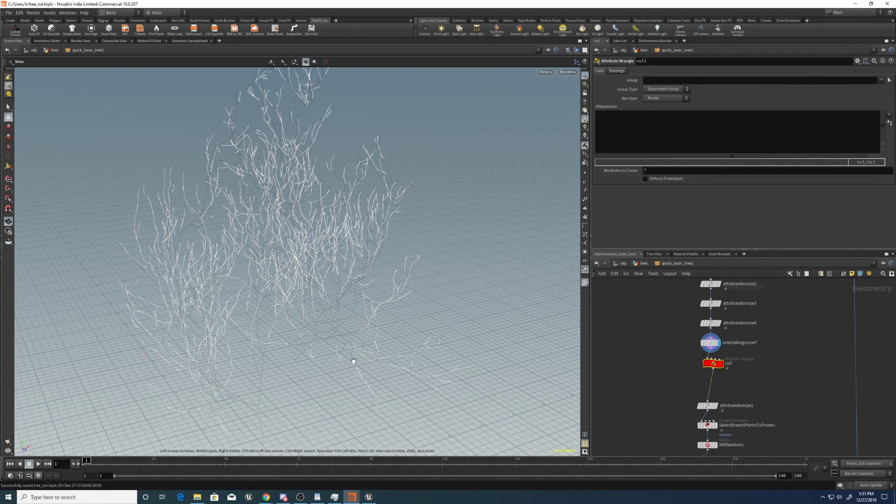
pyautogui.press('Return')
pyautogui.click(635, 144)
pyautogui.write('if(')
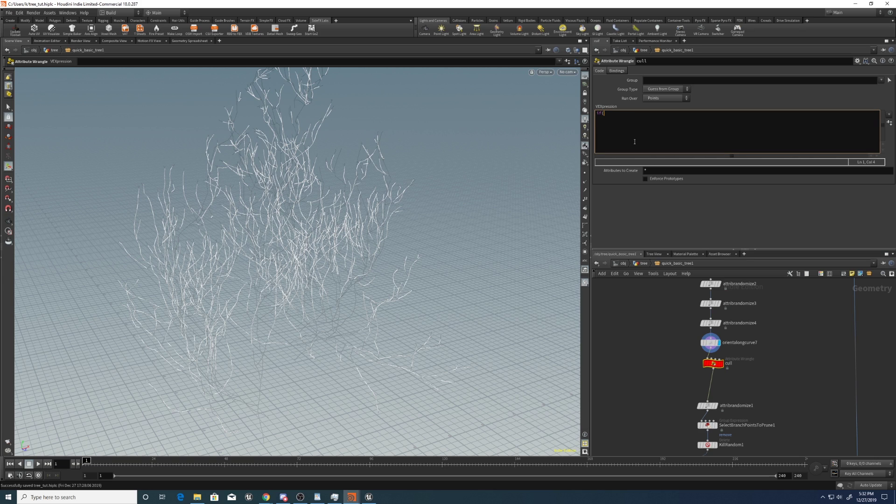
pyautogui.write('@pscale<ch("pscale_cull"))remov')
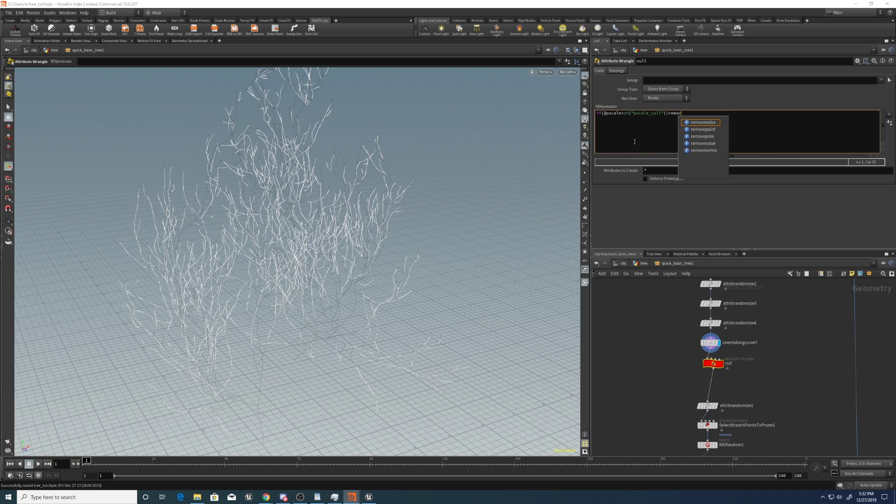
pyautogui.write('epoint(0,')
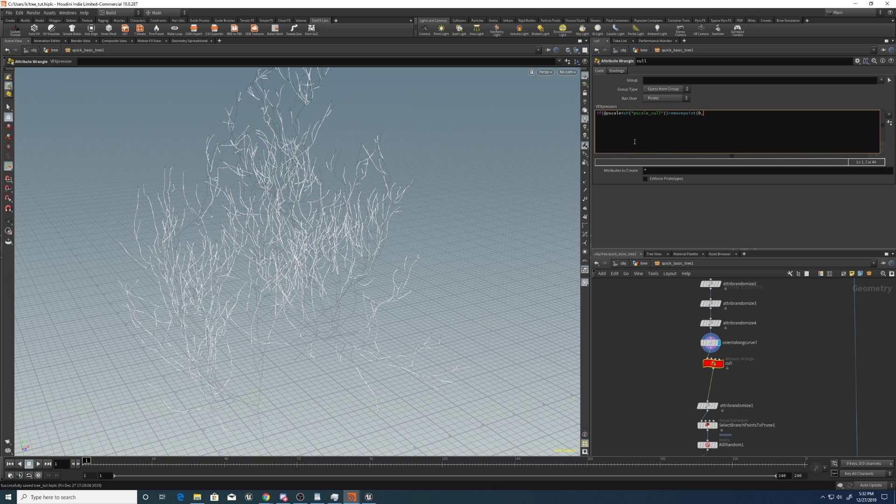
pyautogui.write('@ptnum,0);')
pyautogui.hotkey('ctrl', 'Return')
pyautogui.click(886, 124)
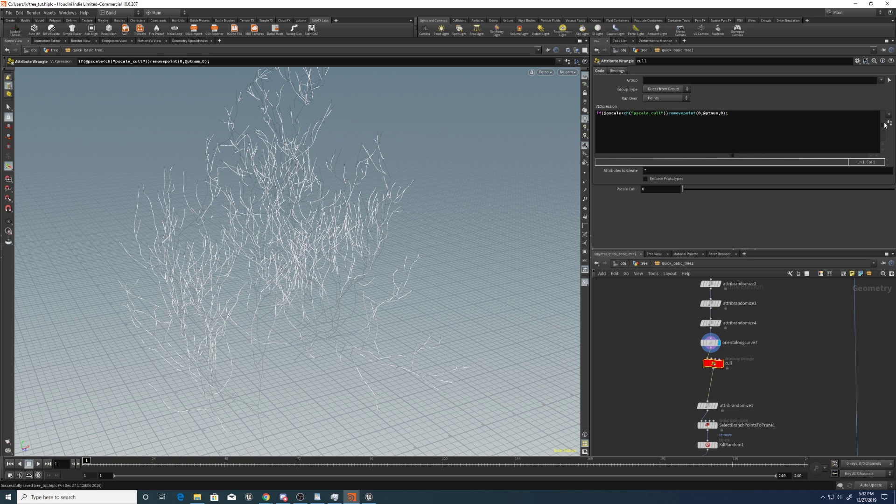
pyautogui.click(721, 364)
# Set Pscale Cull to 0.016, then select a group of nine nodes.
pyautogui.moveTo(683, 189); pyautogui.dragTo(710, 189)
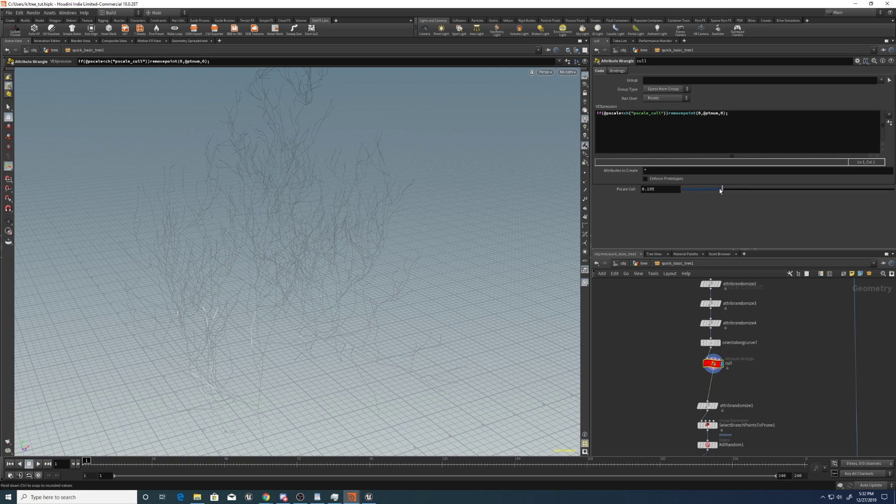
pyautogui.moveTo(718, 191); pyautogui.dragTo(685, 189)
pyautogui.click(657, 189)
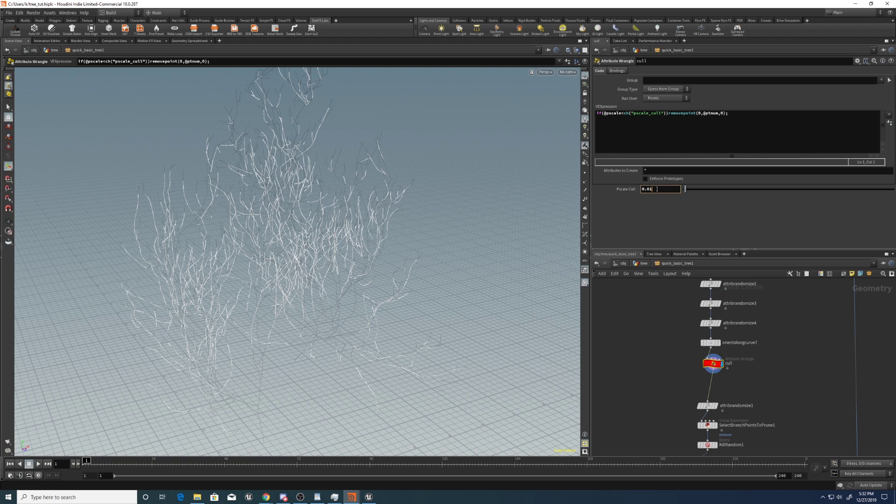
pyautogui.press('Return')
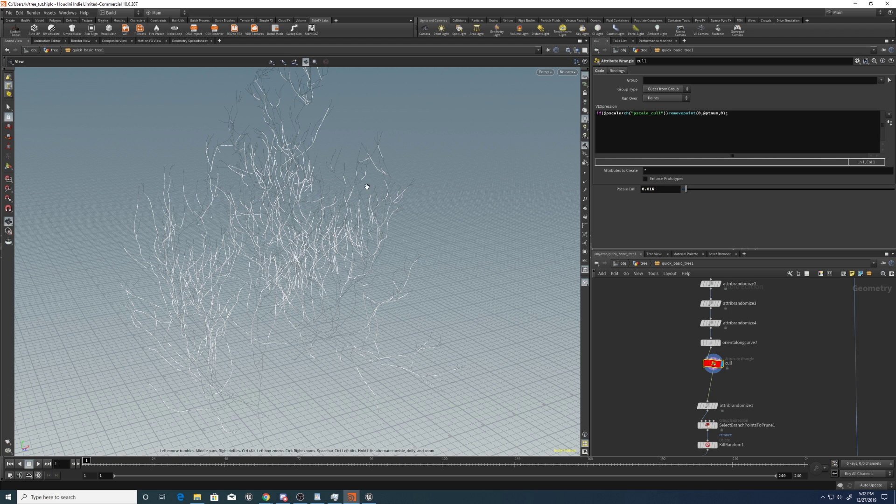
pyautogui.scroll(-5, 650, 330)
pyautogui.moveTo(655, 319); pyautogui.dragTo(734, 405)
# Tidy the node layout, return to the cull wrangle and save the scene.
pyautogui.press('l')
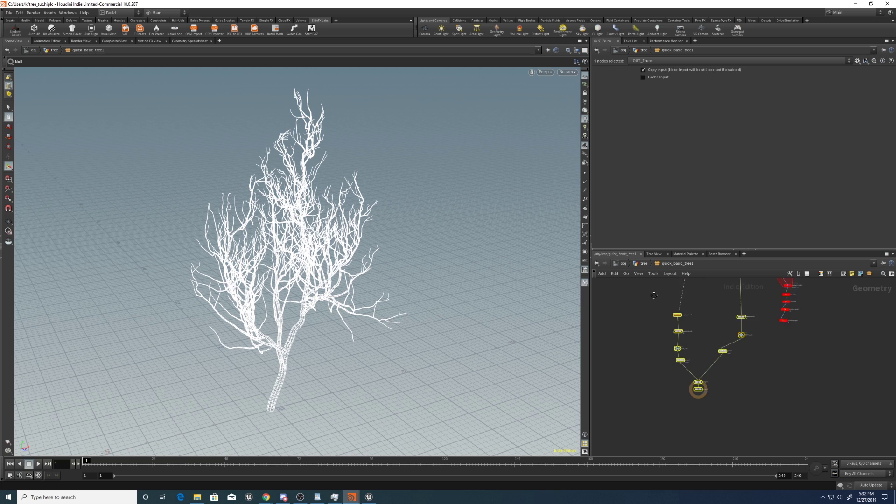
pyautogui.click(655, 302)
pyautogui.scroll(6, 661, 343)
pyautogui.rightClick(692, 363)
pyautogui.click(733, 292)
pyautogui.hotkey('ctrl', 's')
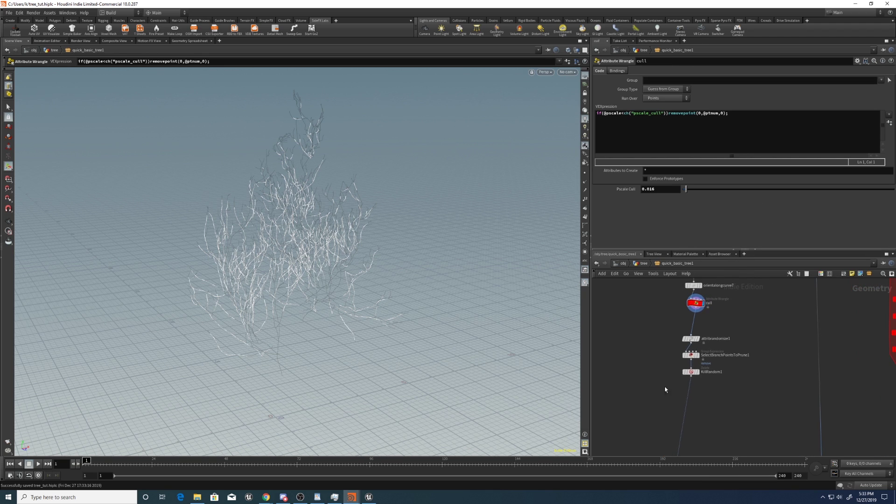
# Add a Point Jitter node under KillRandom1 with jitter Scale 0.4.
pyautogui.press('Tab')
pyautogui.write('poi')
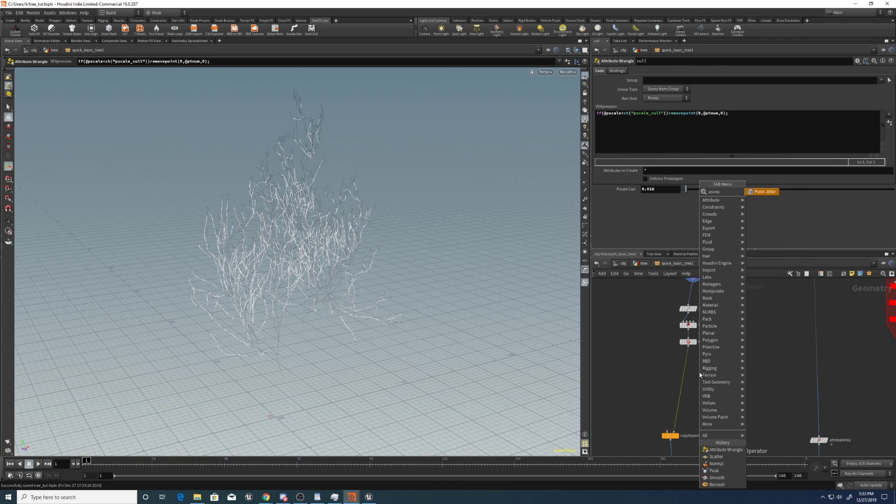
pyautogui.click(765, 219)
pyautogui.click(700, 372)
pyautogui.moveTo(702, 373); pyautogui.dragTo(692, 370)
pyautogui.moveTo(345, 243); pyautogui.dragTo(371, 253)
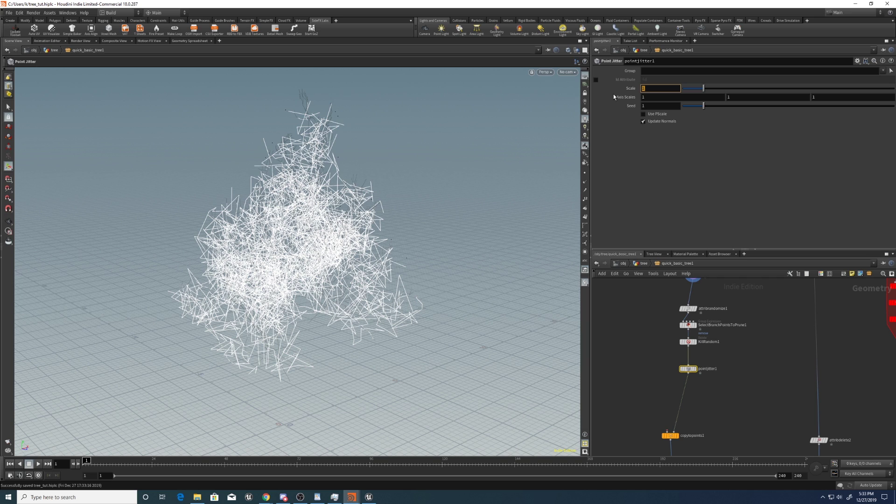
pyautogui.write('.4')
pyautogui.press('Return')
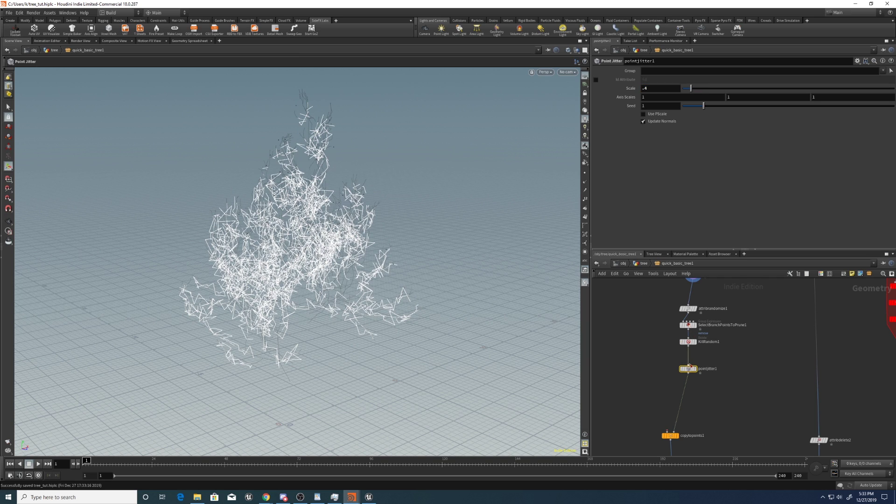
# Colour the pointjitter1 node red.
pyautogui.press('c')
pyautogui.click(857, 409)
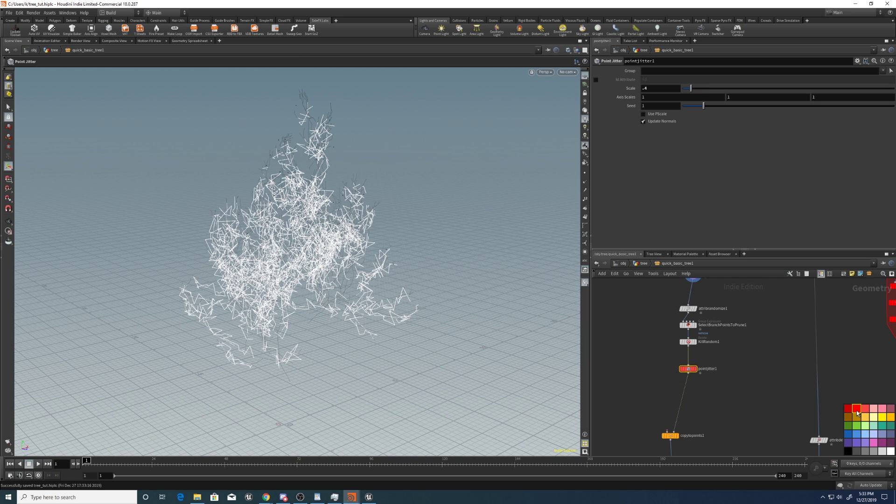
pyautogui.press('c')
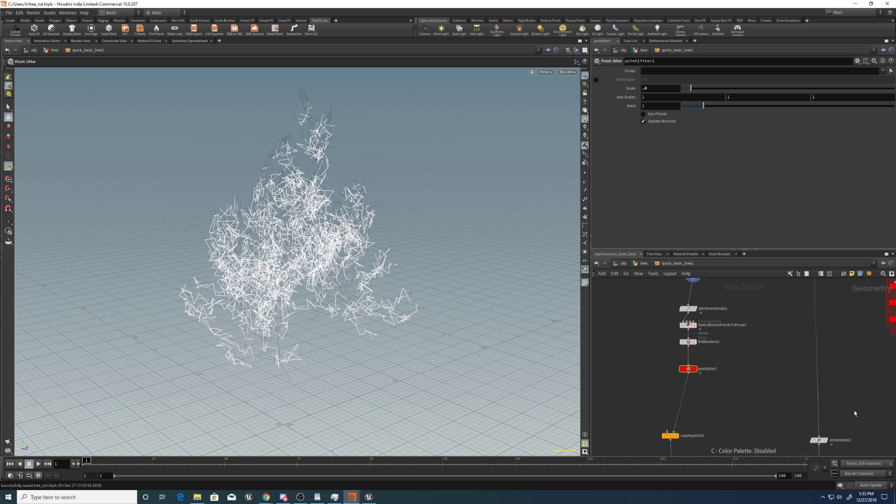
pyautogui.moveTo(702, 398); pyautogui.dragTo(717, 359, button='middle')
pyautogui.press('c')
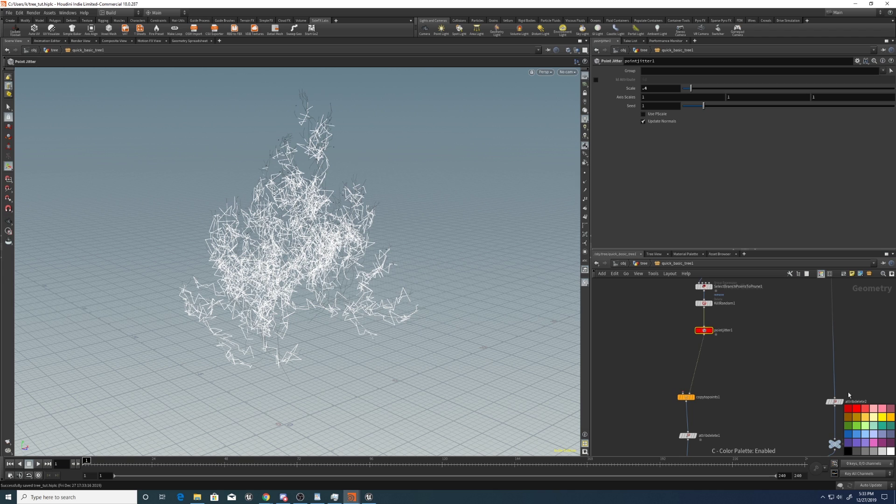
pyautogui.press('c')
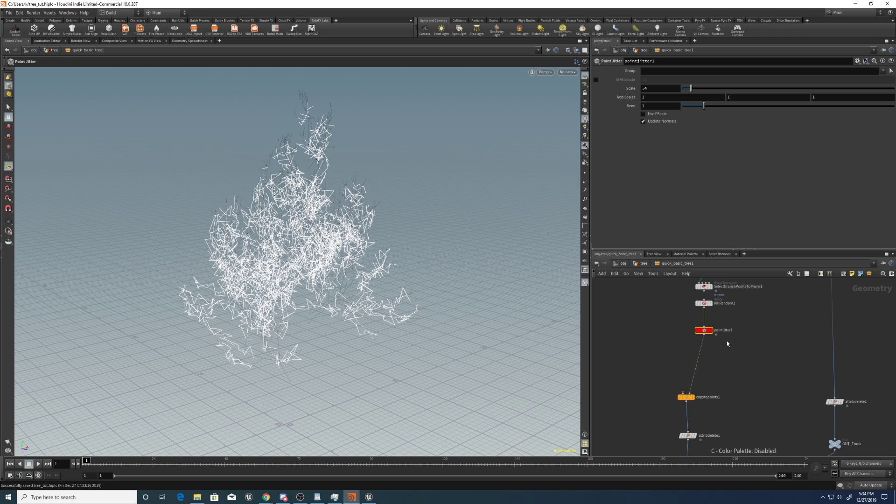
pyautogui.moveTo(727, 339); pyautogui.dragTo(728, 367, button='middle')
pyautogui.scroll(-5, 747, 355)
pyautogui.scroll(5, 777, 323)
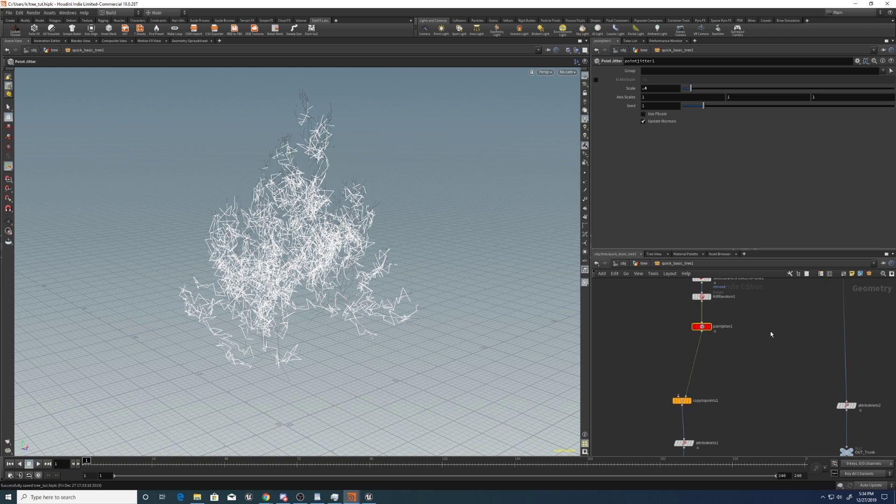
pyautogui.scroll(-2, 663, 332)
# Insert a Ray node after pointjitter1 and wire attribwrangle2's canopy points into it.
pyautogui.click(699, 349)
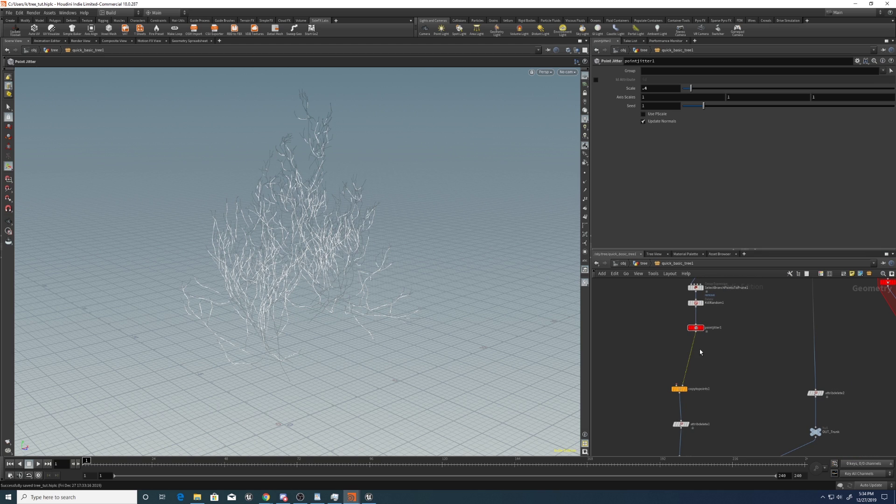
pyautogui.press('Tab')
pyautogui.write('ray')
pyautogui.press('Return')
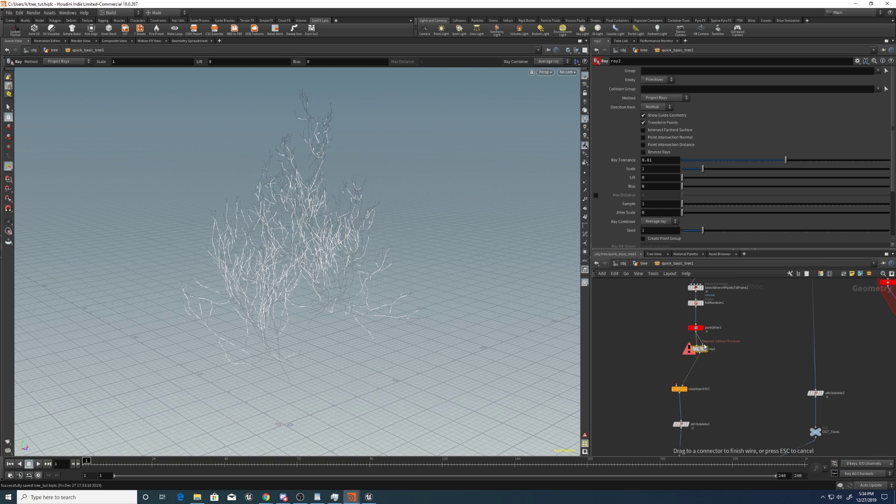
pyautogui.moveTo(697, 346); pyautogui.dragTo(764, 361)
# Check the upstream wrangle outputs, then display ray2 in the viewport.
pyautogui.click(757, 355)
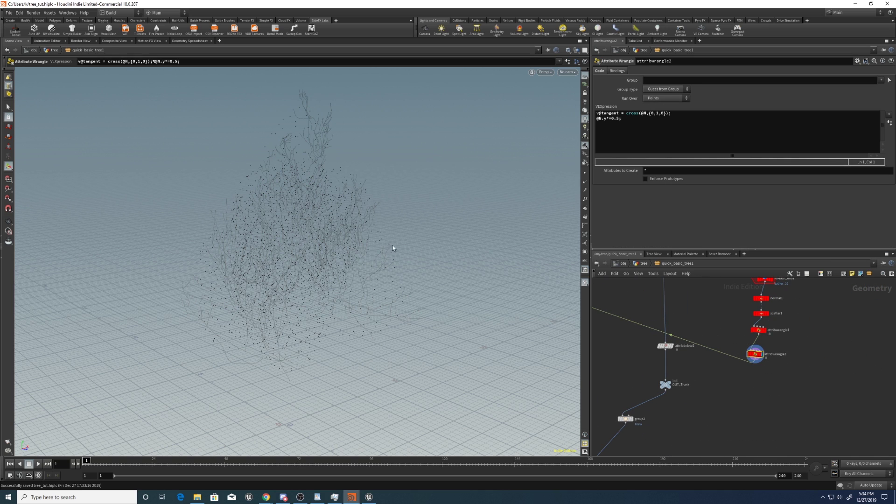
pyautogui.moveTo(731, 323); pyautogui.dragTo(721, 371, button='middle')
pyautogui.click(757, 377)
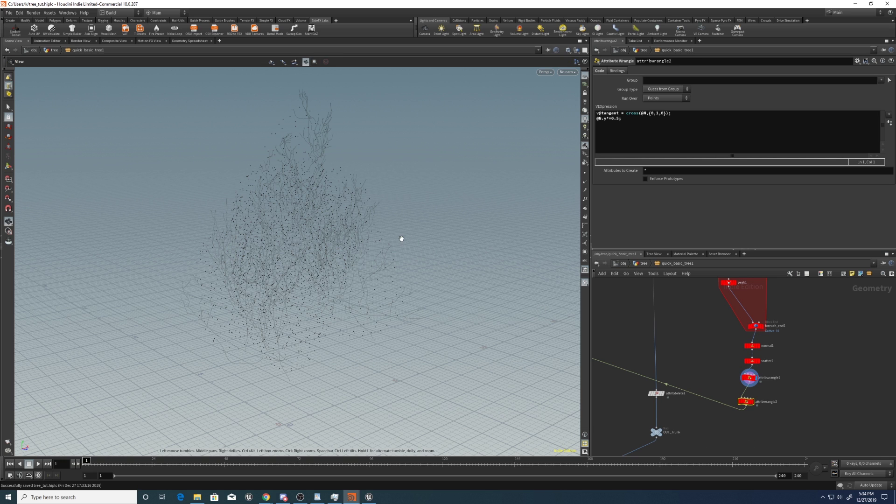
pyautogui.scroll(-5, 396, 216)
pyautogui.moveTo(692, 325); pyautogui.dragTo(877, 320, button='middle')
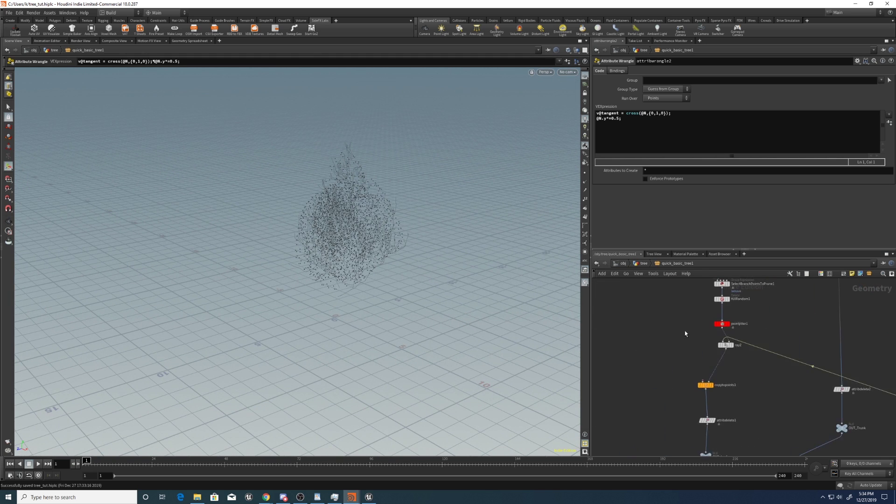
pyautogui.click(732, 346)
pyautogui.press('Escape')
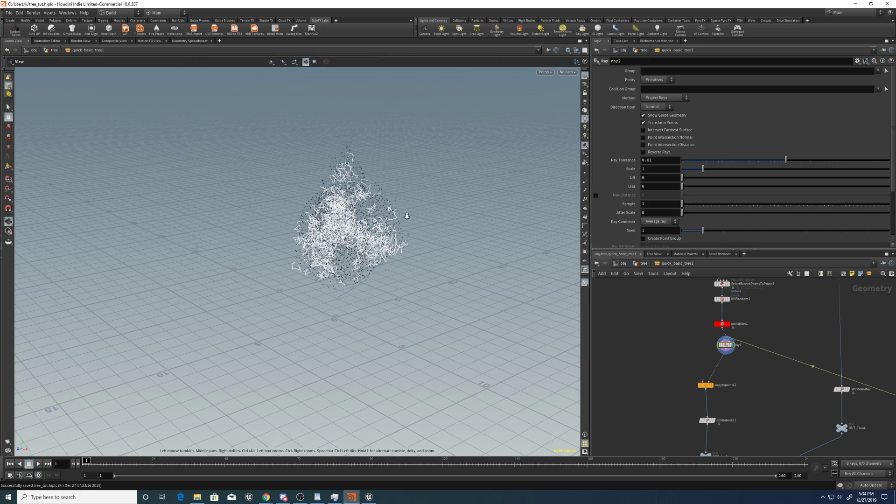
pyautogui.scroll(5, 425, 196)
pyautogui.moveTo(438, 186)
pyautogui.mouseDown()
pyautogui.moveTo(420, 188)
pyautogui.moveTo(441, 187)
pyautogui.mouseUp()
pyautogui.press('Return')
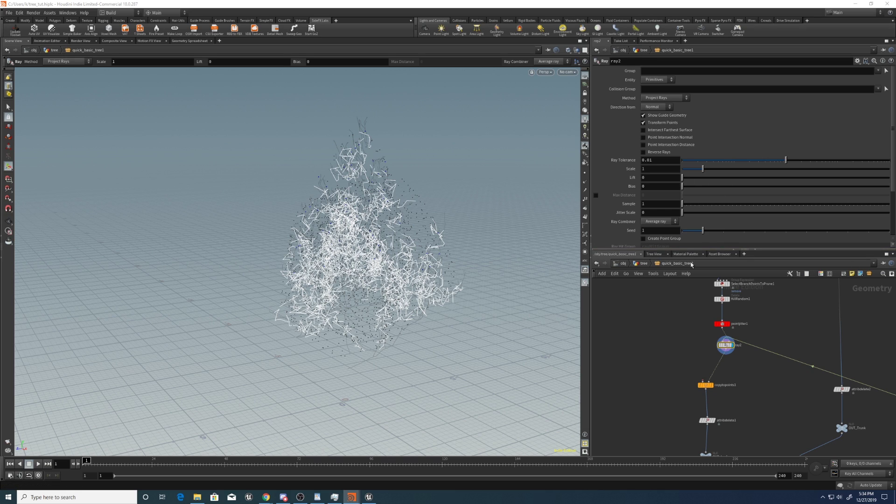
# Set ray2's Method to Minimum Distance and Scale to 0.4.
pyautogui.click(664, 98)
pyautogui.click(662, 107)
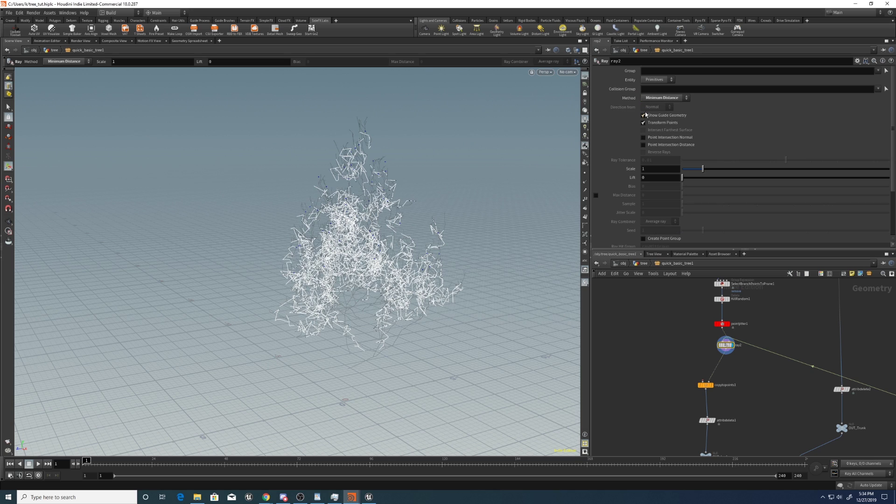
pyautogui.click(663, 169)
pyautogui.write('0.4')
pyautogui.press('Return')
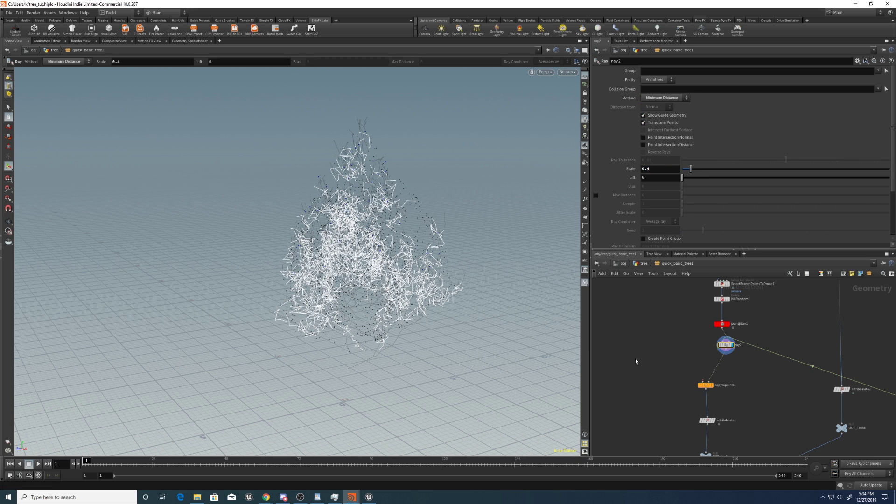
# Compare ray2's projected points with the original and check its node info.
pyautogui.click(719, 344)
pyautogui.click(719, 344)
pyautogui.click(719, 344)
pyautogui.click(719, 344)
pyautogui.middleClick(719, 344)
pyautogui.moveTo(688, 376); pyautogui.dragTo(696, 297, button='middle')
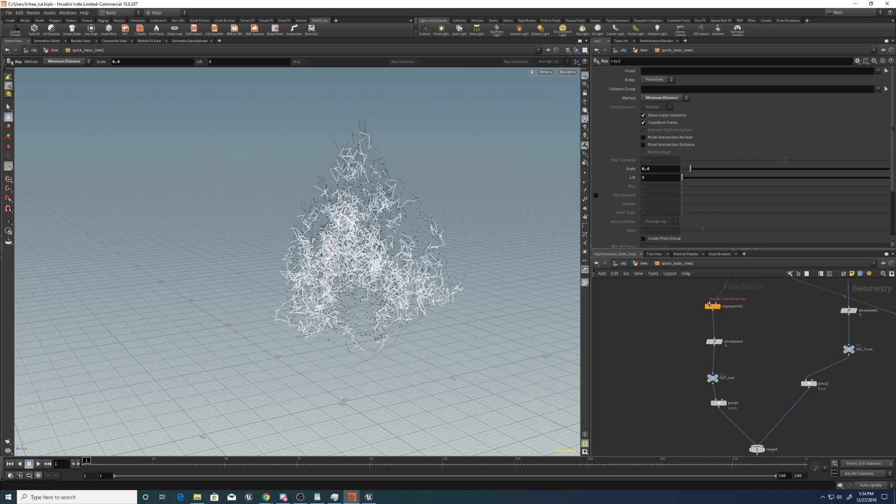
# Wire transform1 into copytopoints1 as the leaf card source.
pyautogui.click(709, 303)
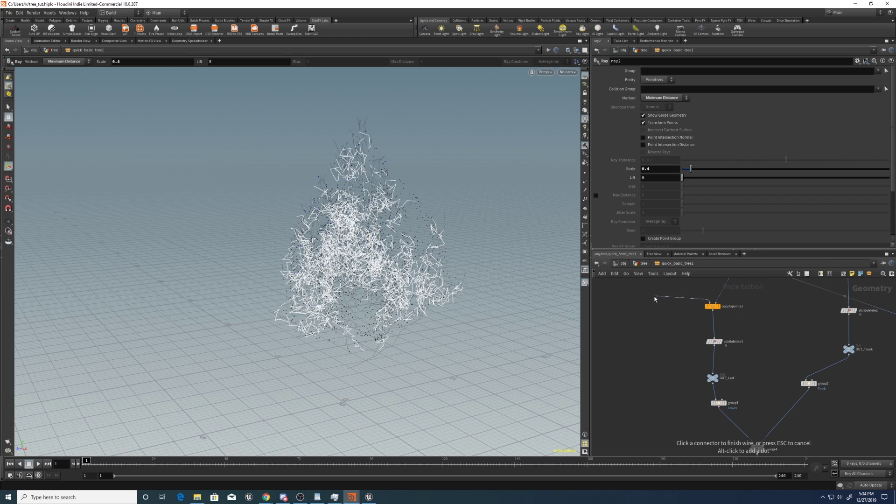
pyautogui.moveTo(654, 296); pyautogui.dragTo(699, 317, button='middle')
pyautogui.click(674, 305)
pyautogui.moveTo(877, 448); pyautogui.dragTo(731, 381, button='middle')
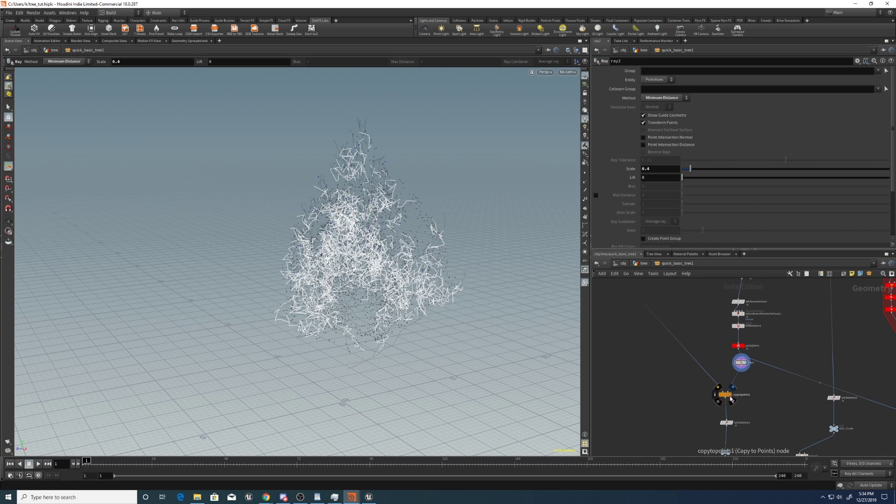
# Display copytopoints1 and orbit around the leaf-covered tree to inspect the cards.
pyautogui.click(731, 398)
pyautogui.click(725, 394)
pyautogui.scroll(3, 555, 175)
pyautogui.moveTo(556, 175); pyautogui.dragTo(306, 277)
pyautogui.moveTo(398, 310); pyautogui.dragTo(303, 299)
pyautogui.scroll(5, 456, 224)
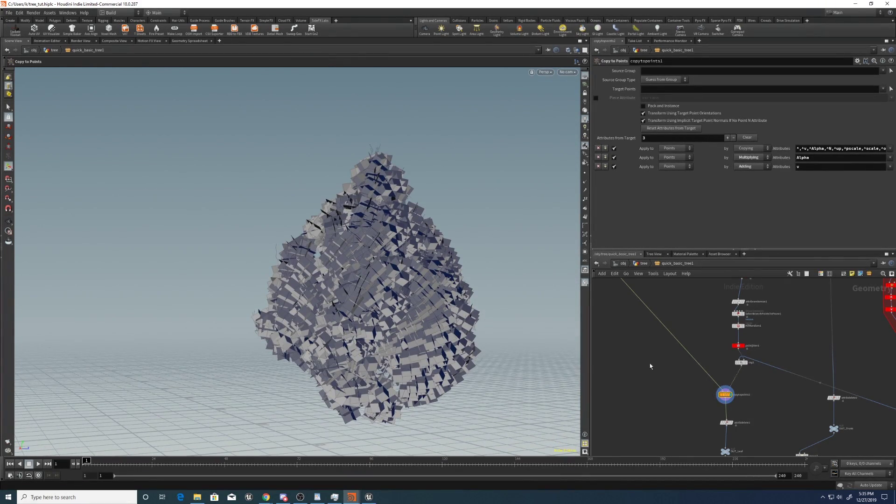
pyautogui.moveTo(747, 318); pyautogui.dragTo(727, 330, button='middle')
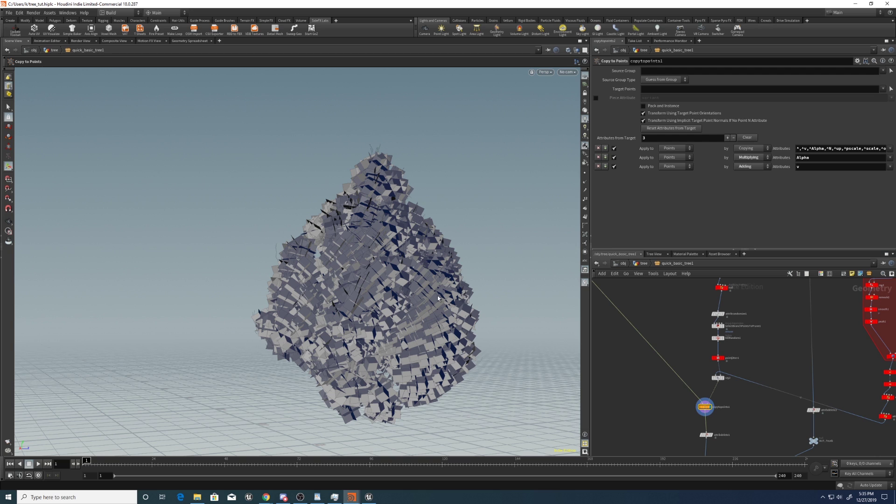
# Insert an Attribute Wrangle after ray2, moving copytopoints1 down to make room.
pyautogui.click(723, 378)
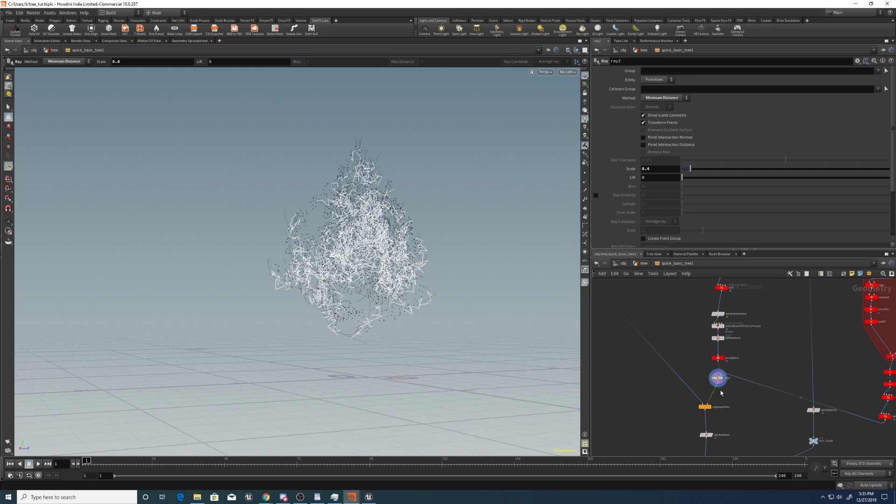
pyautogui.press('Tab')
pyautogui.write('wrangle')
pyautogui.press('Return')
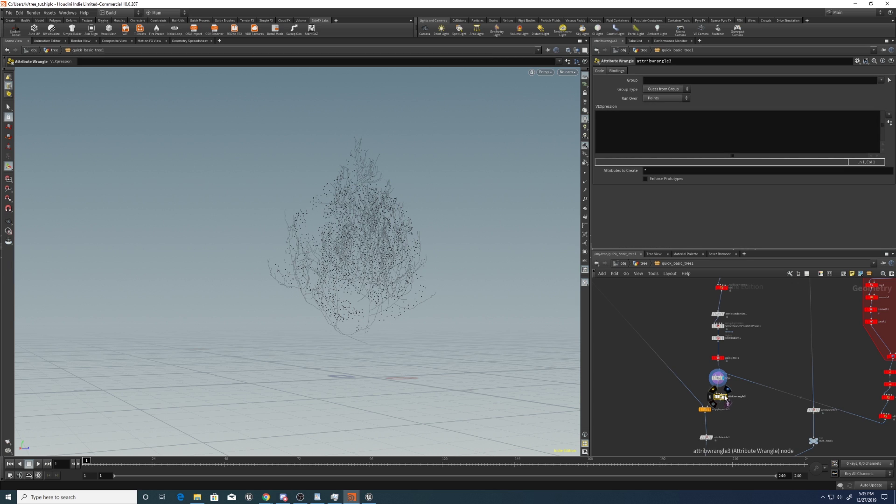
pyautogui.click(721, 395)
pyautogui.moveTo(711, 411); pyautogui.dragTo(710, 433)
# Show point normals on the projected canopy points and orbit to inspect them.
pyautogui.click(585, 182)
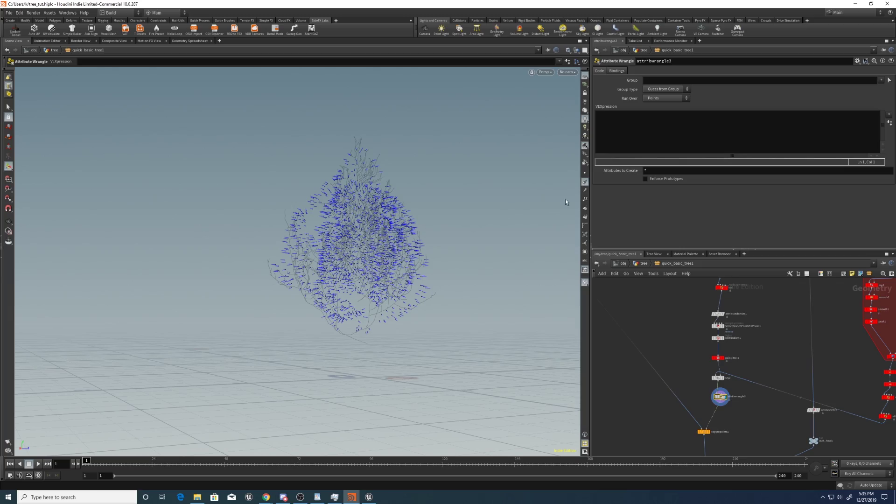
pyautogui.press('Escape')
pyautogui.moveTo(553, 208); pyautogui.dragTo(455, 201)
pyautogui.press('Return')
pyautogui.press('Escape')
pyautogui.moveTo(503, 243); pyautogui.dragTo(439, 217)
pyautogui.press('Return')
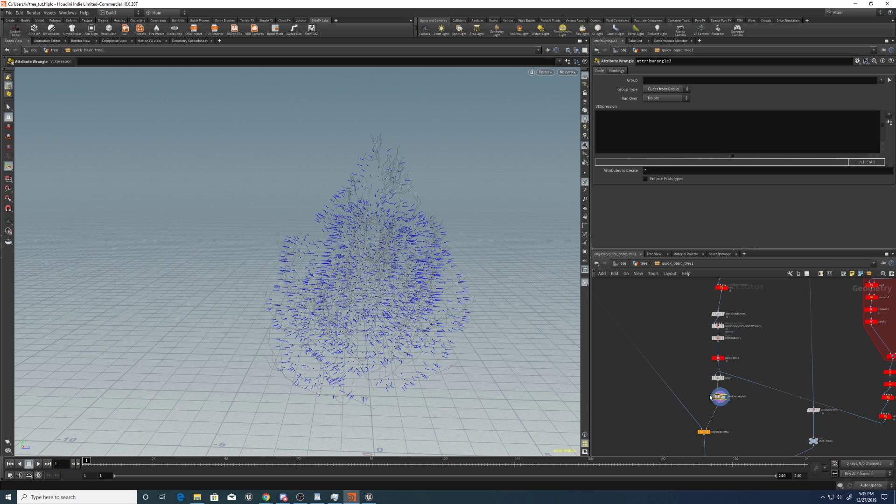
pyautogui.moveTo(448, 261); pyautogui.dragTo(420, 257)
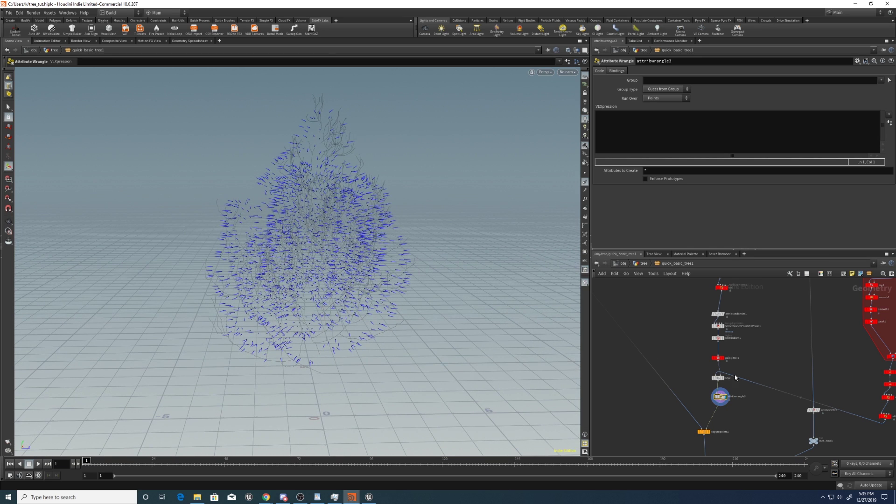
pyautogui.click(653, 128)
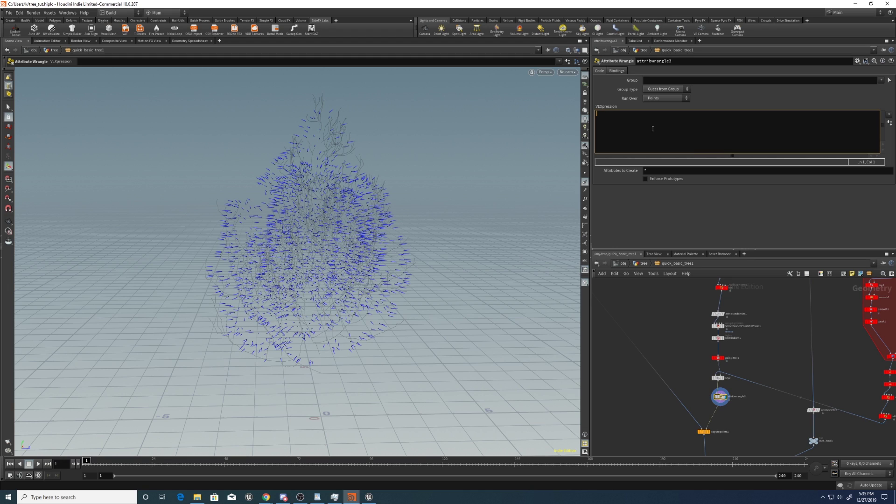
# Start the wrangle's VEX with vector y = normalize(@N).
pyautogui.write('vectory')
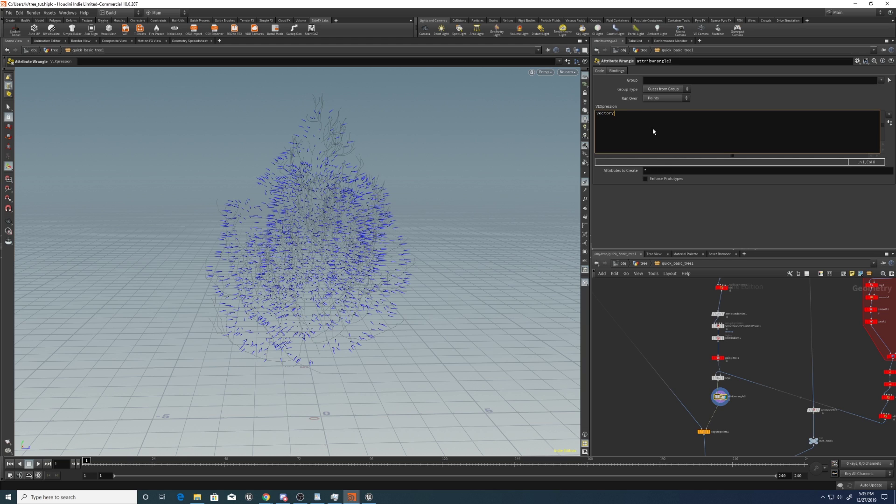
pyautogui.press('BackSpace')
pyautogui.click(714, 393)
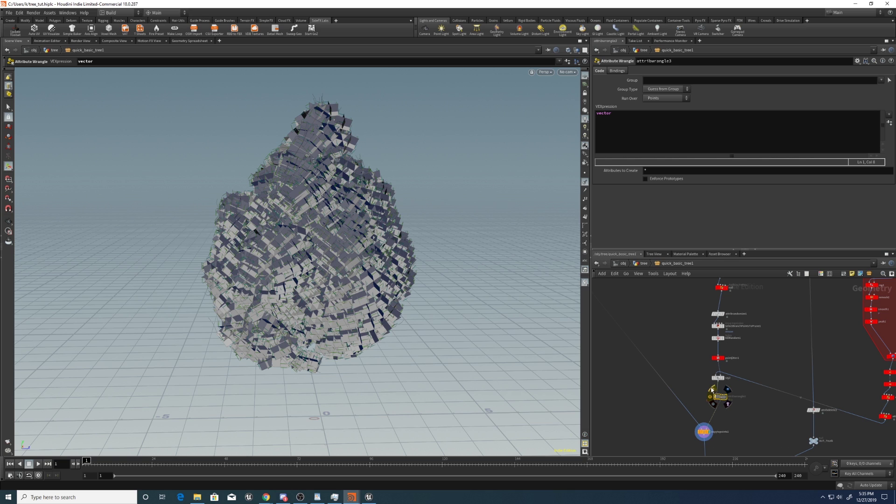
pyautogui.click(714, 393)
pyautogui.click(632, 123)
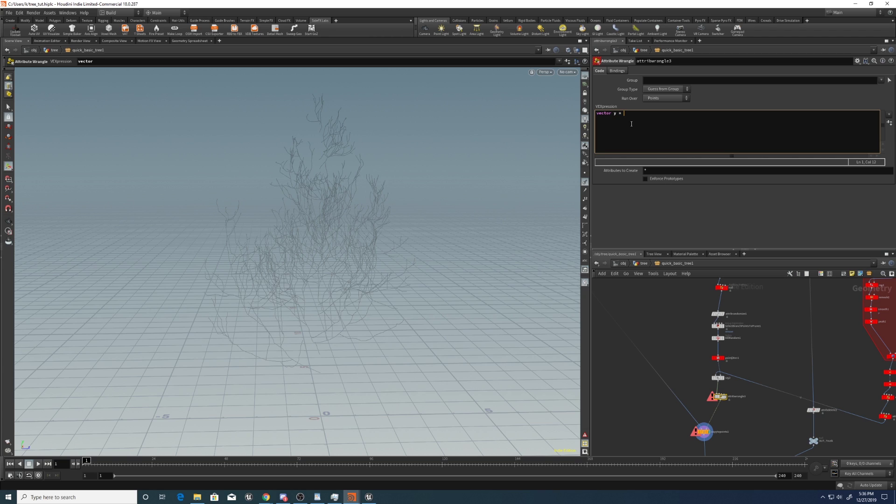
pyautogui.write('y = normaliz')
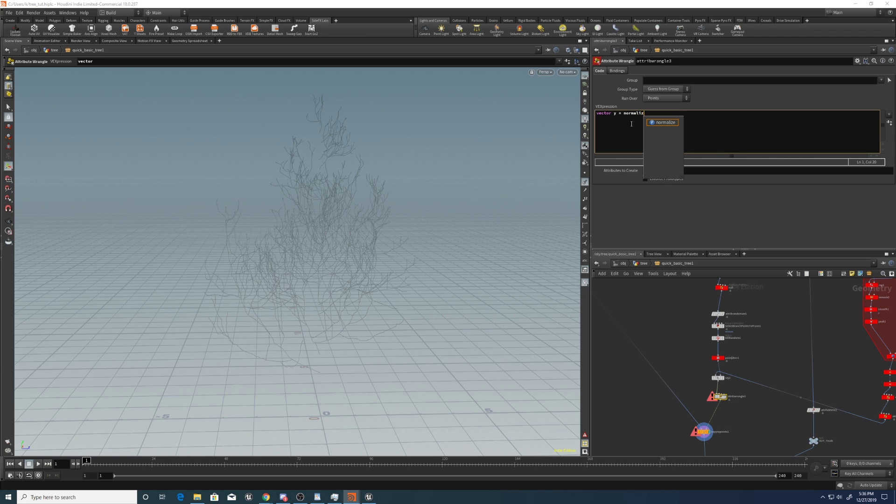
pyautogui.write('e(@N);')
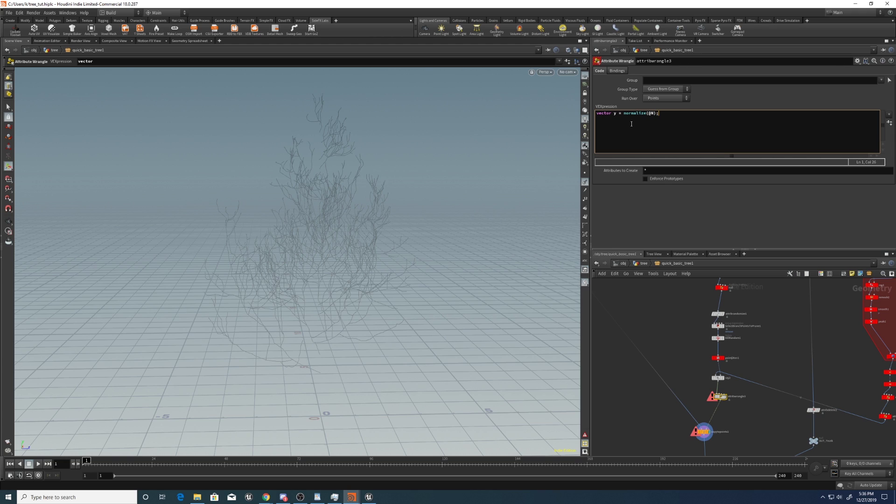
pyautogui.press('Return')
# Add x = cross(v@tangent, y), z = cross(x, y) and begin matrix3 m = set(x,y,...).
pyautogui.write('vector x = cross(v@tangentr')
pyautogui.press('Return')
pyautogui.write('vector z = cross(x,y);')
pyautogui.press('Return')
pyautogui.write('ma')
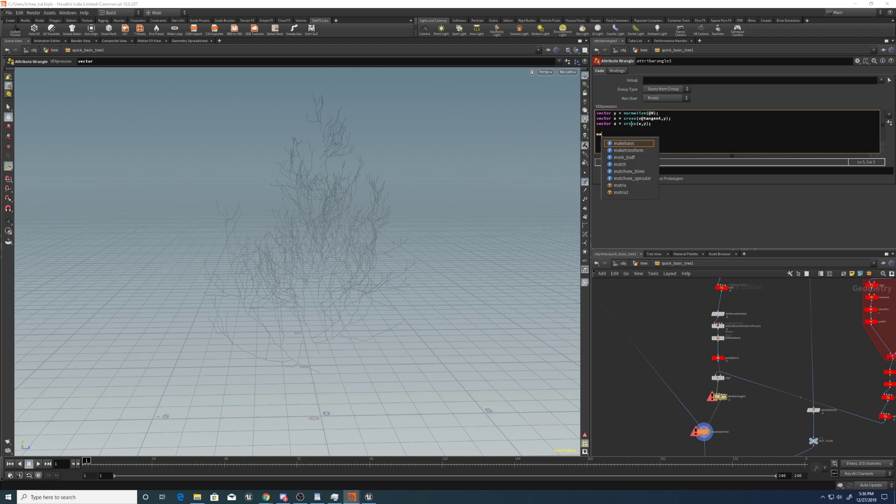
pyautogui.write('trix3 m ')
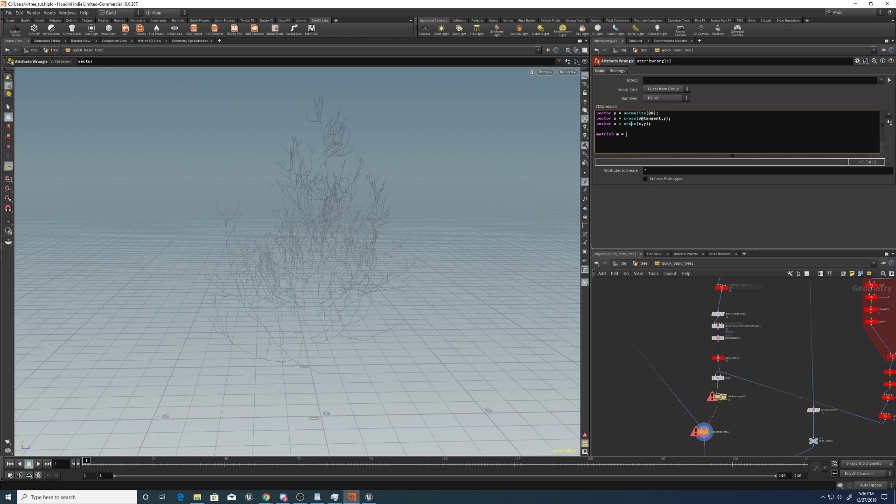
pyautogui.write('= set(')
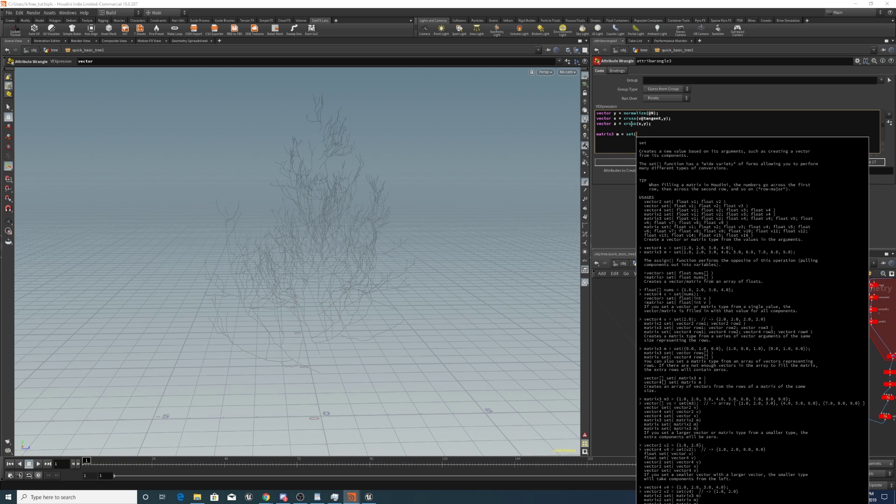
pyautogui.write('x,y,z')
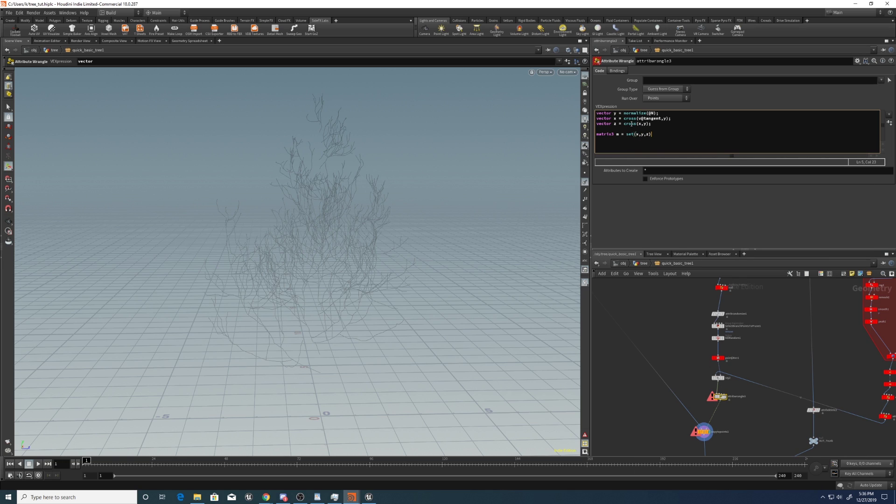